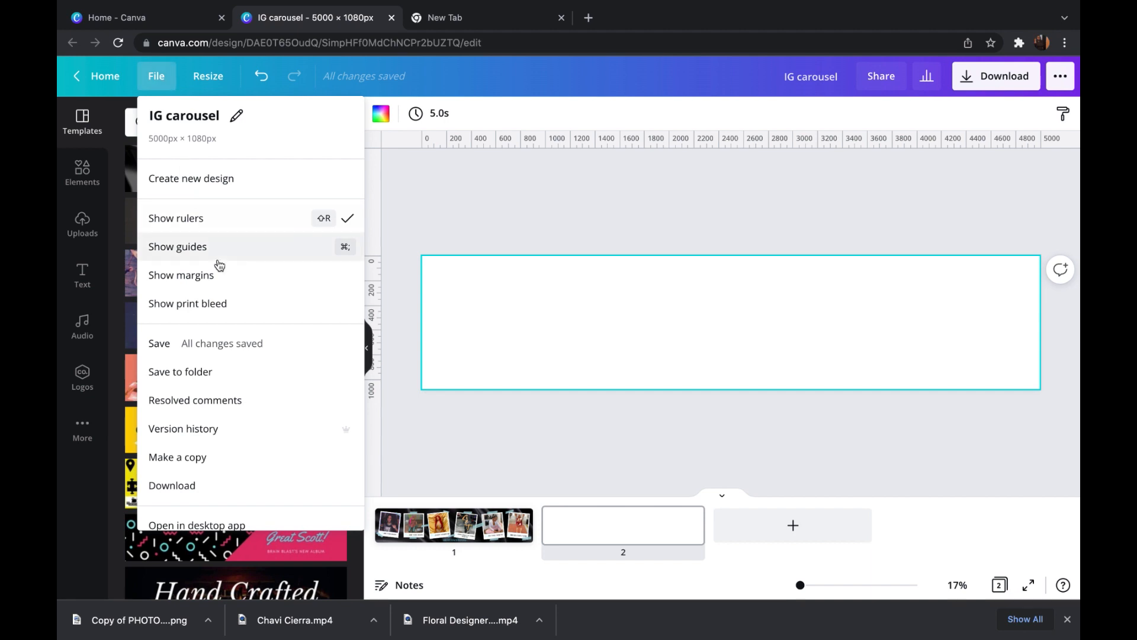
# - Show the guides and the margins on the blank second page
pyautogui.click(215, 258)
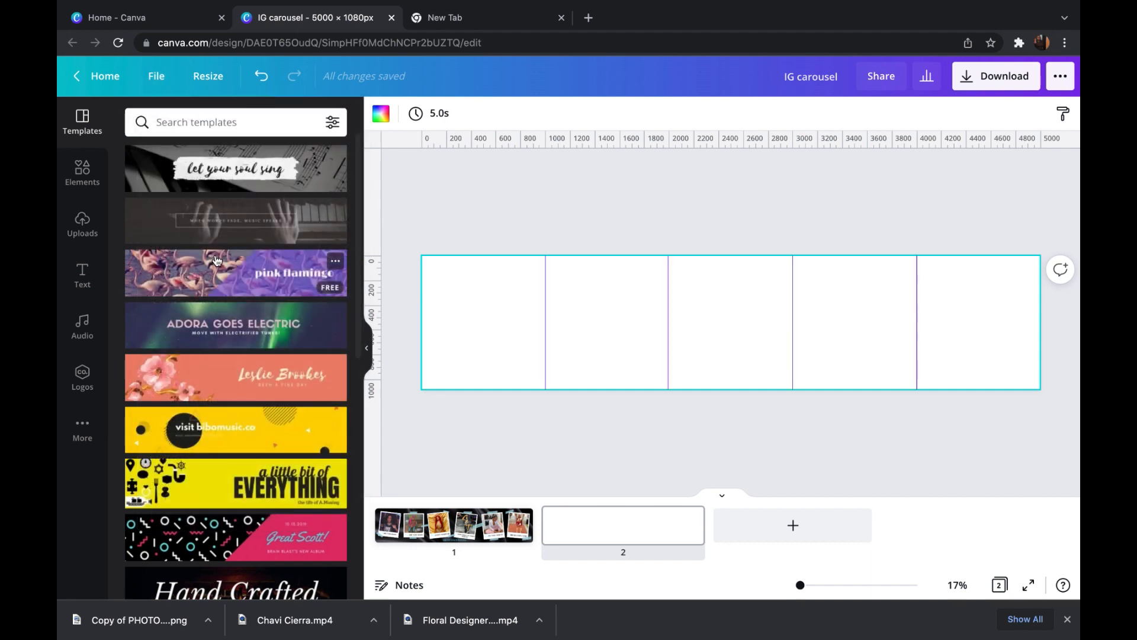
pyautogui.click(160, 89)
pyautogui.click(197, 285)
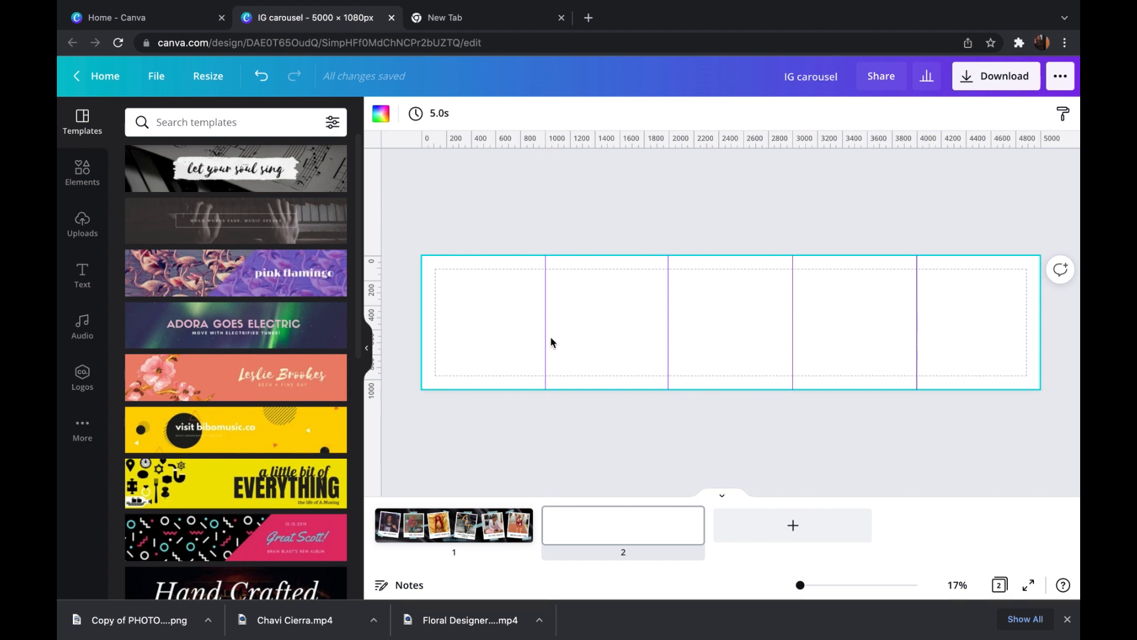
# - Remove and re-add the first vertical guide at about 1000 px, and fine-tune the others to about 2001, 2997 and 3998 px
pyautogui.moveTo(547, 293); pyautogui.dragTo(375, 277)
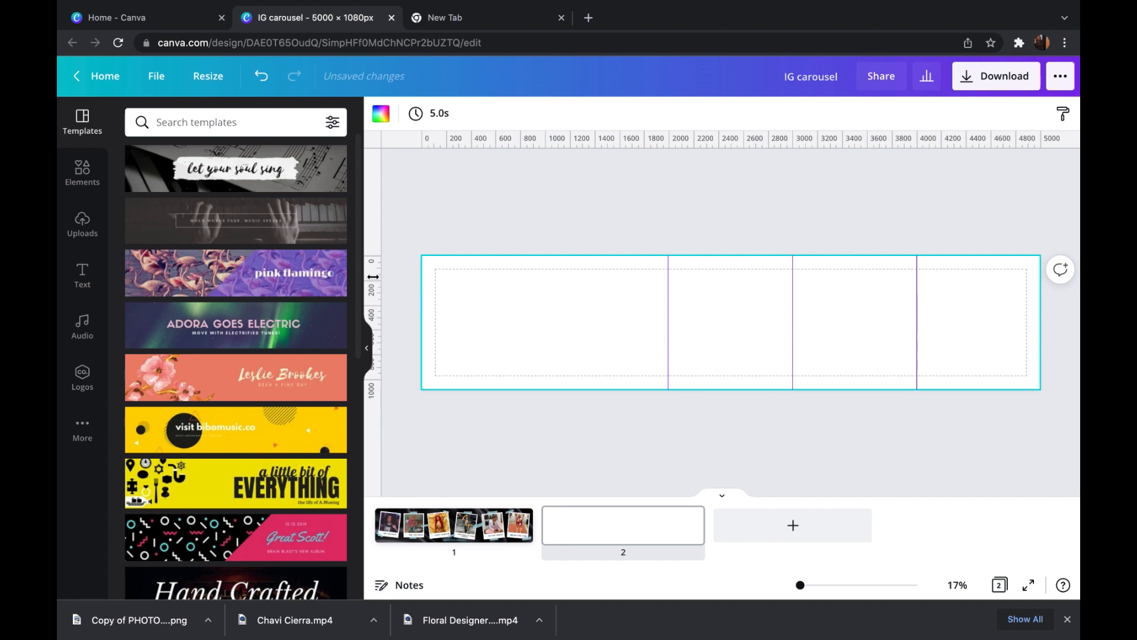
pyautogui.moveTo(374, 276); pyautogui.dragTo(545, 286)
pyautogui.moveTo(667, 309)
pyautogui.mouseDown()
pyautogui.moveTo(681, 312)
pyautogui.moveTo(669, 314)
pyautogui.mouseUp()
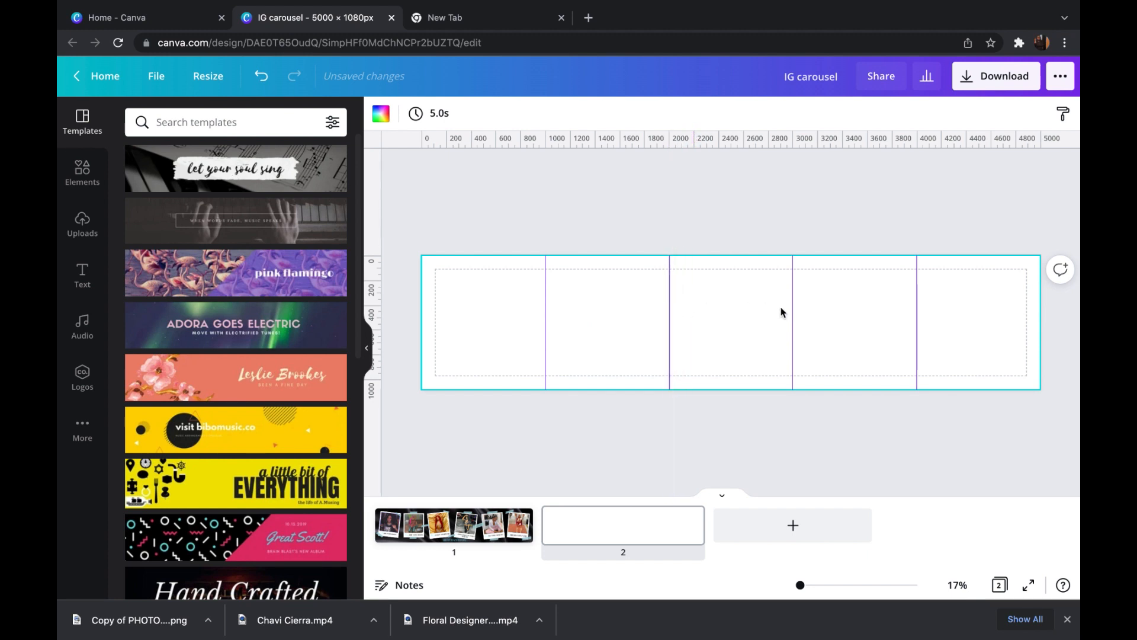
pyautogui.moveTo(794, 308)
pyautogui.mouseDown()
pyautogui.moveTo(775, 308)
pyautogui.moveTo(793, 310)
pyautogui.mouseUp()
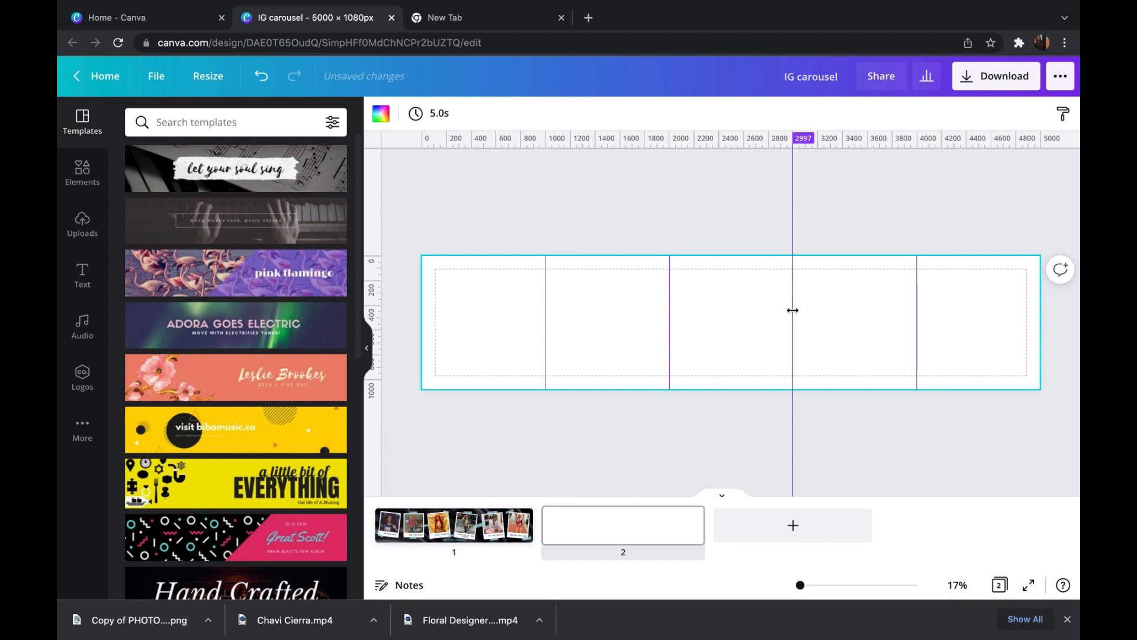
pyautogui.moveTo(793, 310); pyautogui.dragTo(793, 309)
pyautogui.moveTo(916, 311)
pyautogui.mouseDown()
pyautogui.moveTo(896, 312)
pyautogui.moveTo(917, 312)
pyautogui.mouseUp()
# - Search the elements for "silk", add the black silk photo and set it as the page background
pyautogui.click(83, 172)
pyautogui.click(201, 127)
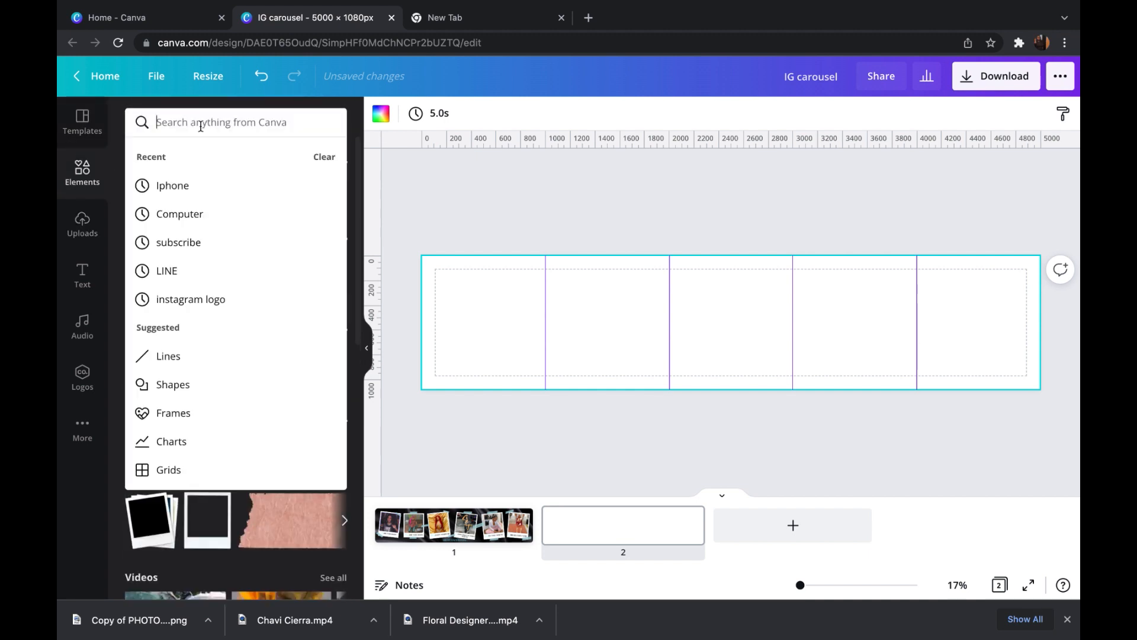
pyautogui.write('silk')
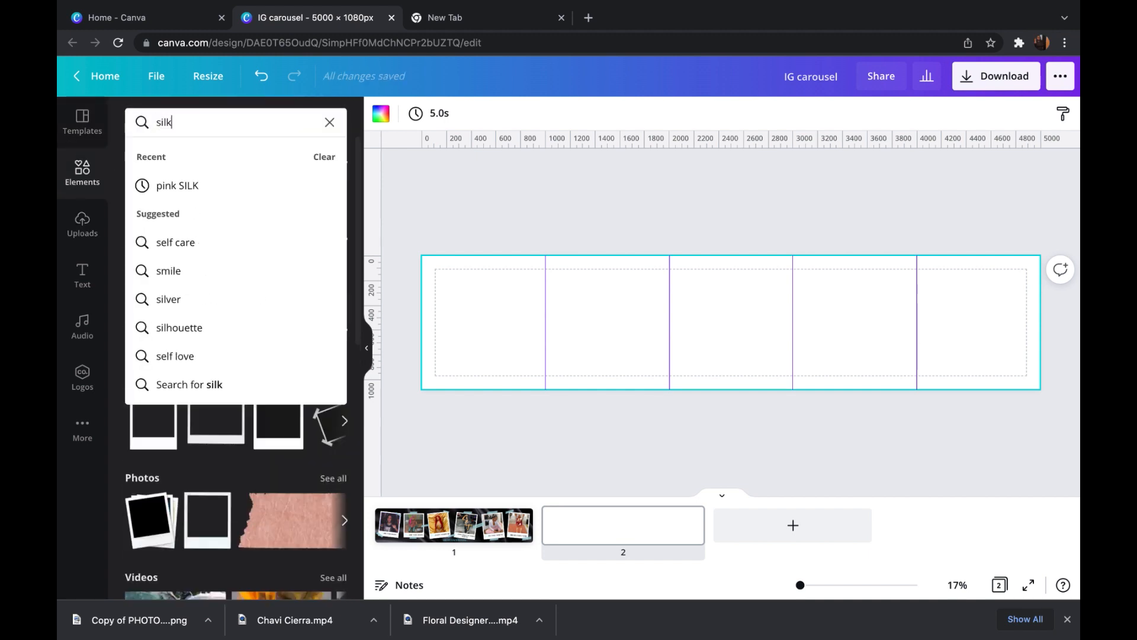
pyautogui.press('Return')
pyautogui.moveTo(356, 245); pyautogui.dragTo(377, 500)
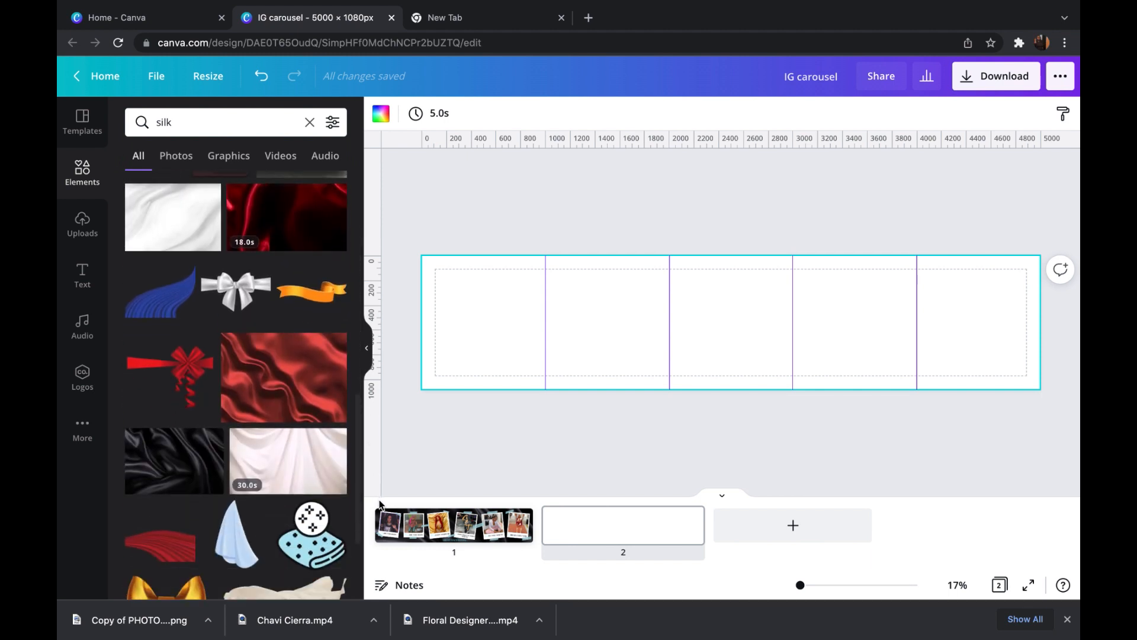
pyautogui.click(189, 459)
pyautogui.rightClick(733, 327)
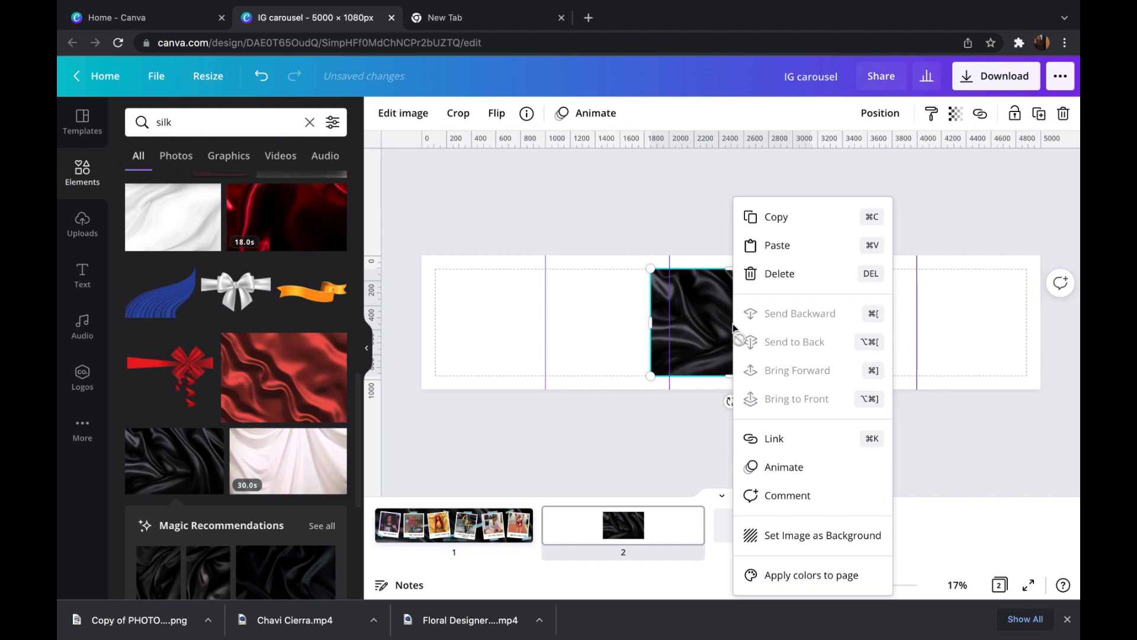
pyautogui.click(818, 535)
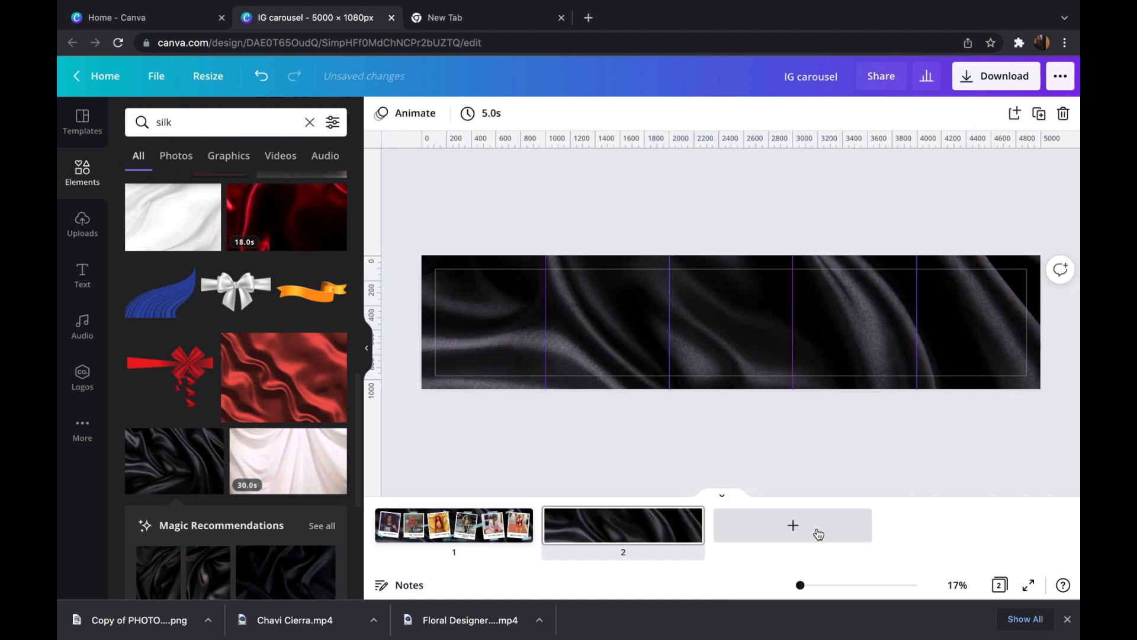
# - Search the elements for "polaroid" and add a blank portrait polaroid frame to the page
pyautogui.click(310, 122)
pyautogui.write('pol')
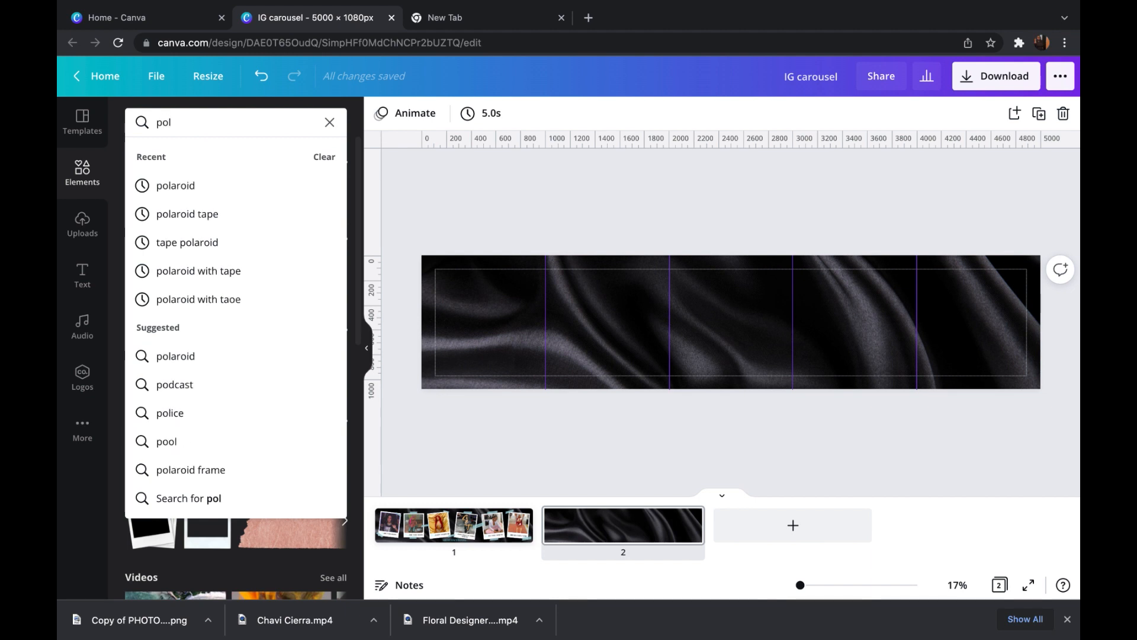
pyautogui.click(289, 180)
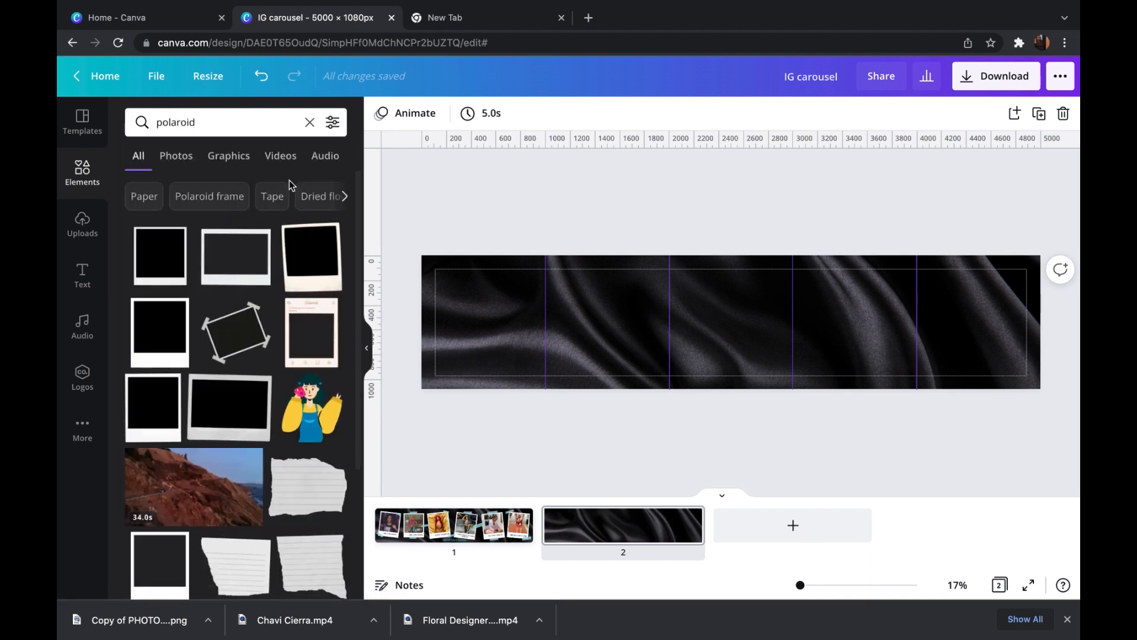
pyautogui.click(158, 407)
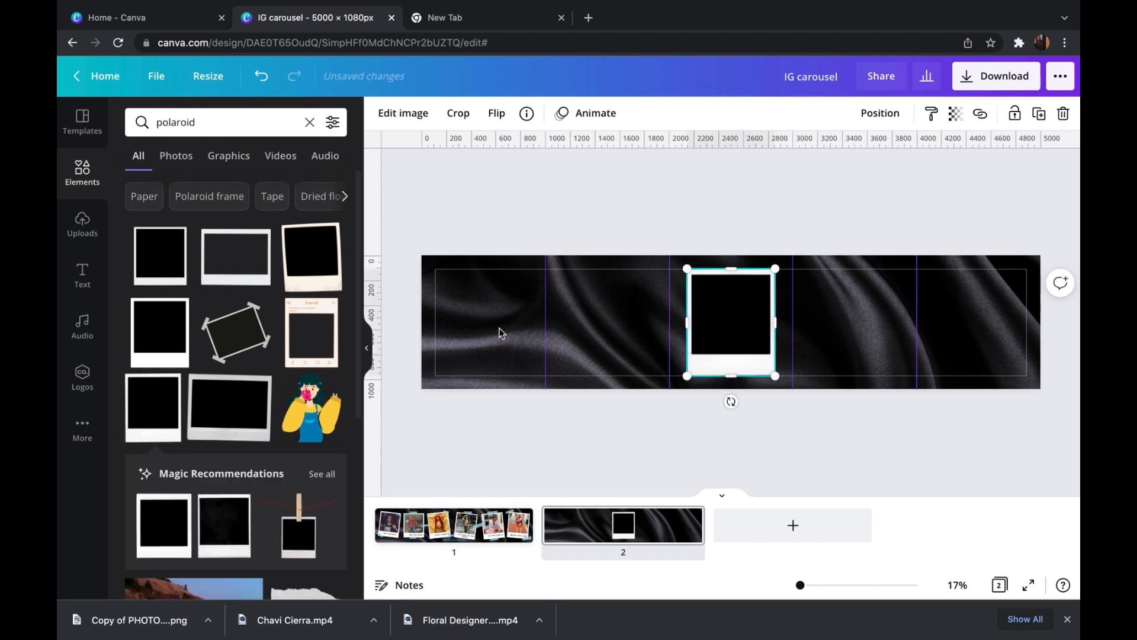
# - Place the polaroid in the page's first section, tilt it clockwise and make it slightly smaller
pyautogui.moveTo(735, 320); pyautogui.dragTo(493, 317)
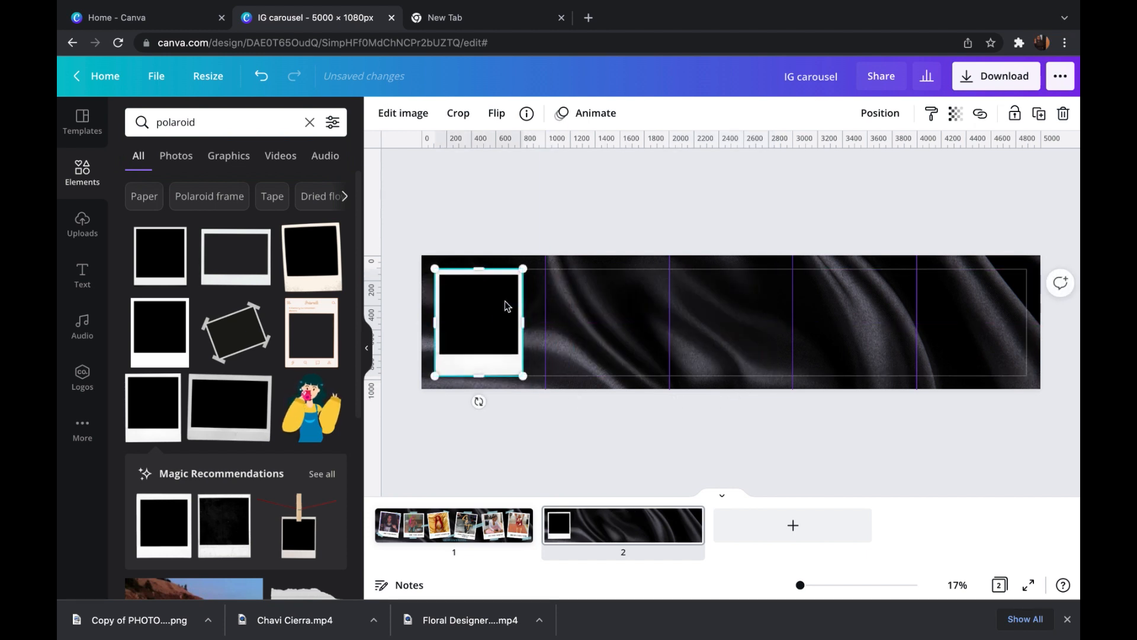
pyautogui.moveTo(472, 401)
pyautogui.mouseDown()
pyautogui.moveTo(452, 408)
pyautogui.moveTo(461, 411)
pyautogui.mouseUp()
pyautogui.moveTo(463, 334); pyautogui.dragTo(471, 333)
pyautogui.moveTo(452, 264); pyautogui.dragTo(455, 269)
pyautogui.moveTo(481, 327); pyautogui.dragTo(470, 321)
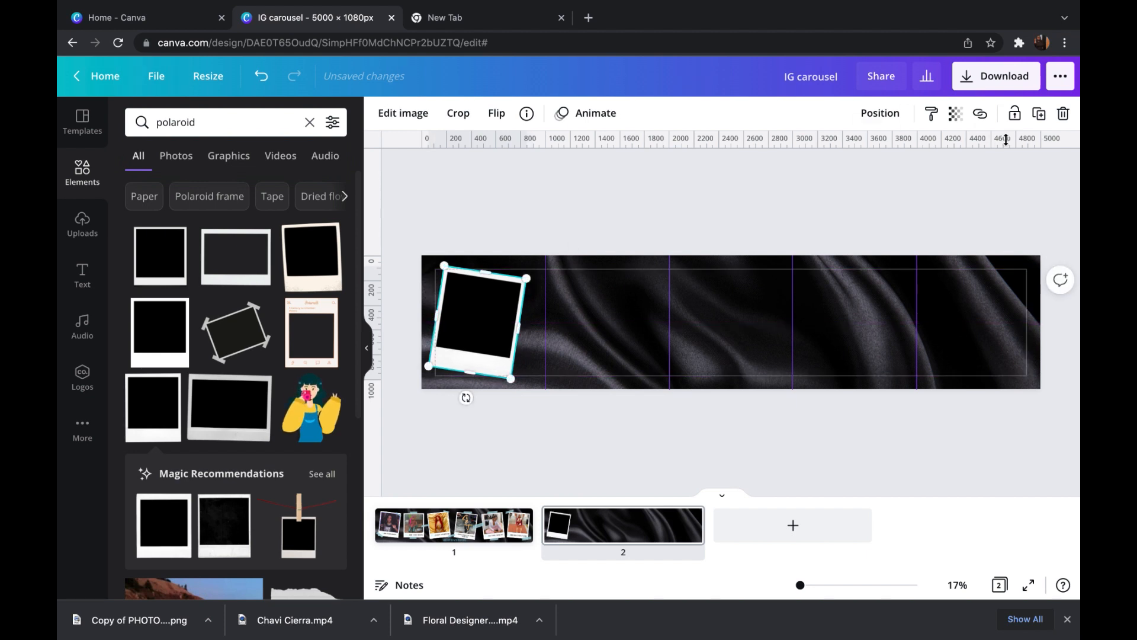
# - Duplicate the first polaroid, place the copy across the first guide and rotate it upright
pyautogui.click(1039, 114)
pyautogui.moveTo(483, 333); pyautogui.dragTo(576, 329)
pyautogui.moveTo(565, 398); pyautogui.dragTo(578, 403)
pyautogui.moveTo(577, 317); pyautogui.dragTo(578, 317)
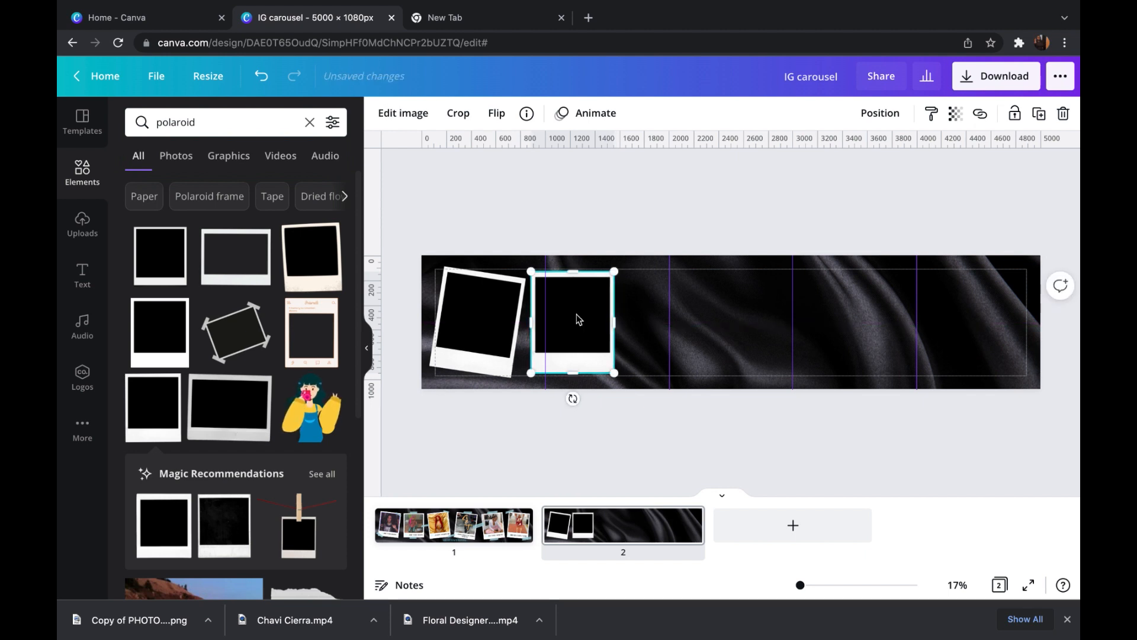
# - Duplicate the upright polaroid, place the copy across the second guide and tilt it counterclockwise
pyautogui.click(1040, 113)
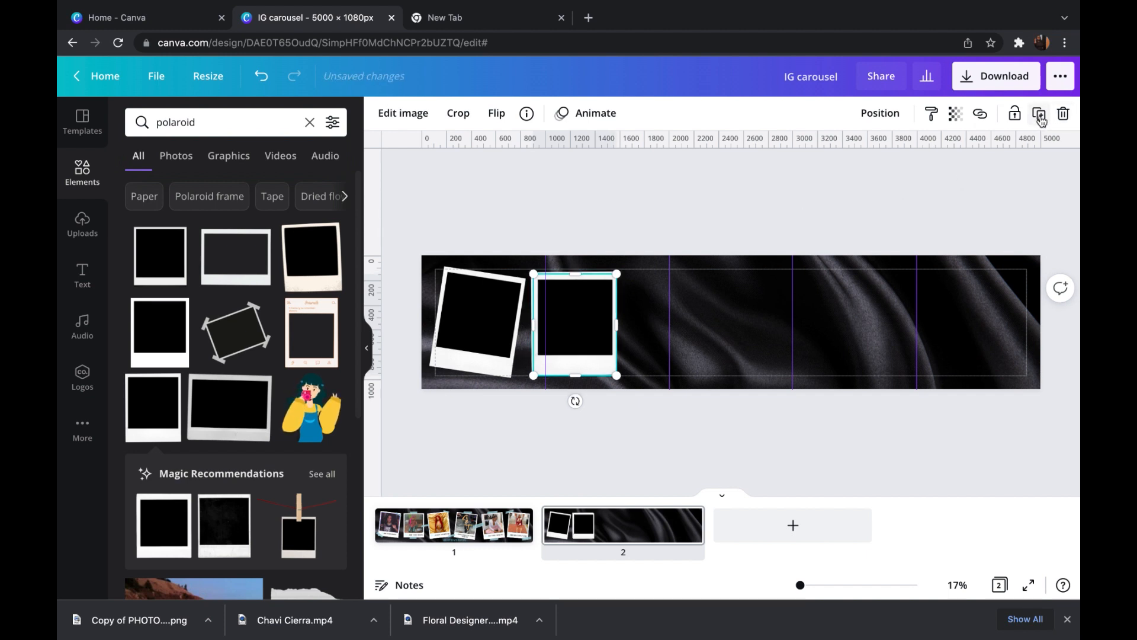
pyautogui.moveTo(577, 327); pyautogui.dragTo(676, 326)
pyautogui.moveTo(675, 398); pyautogui.dragTo(691, 398)
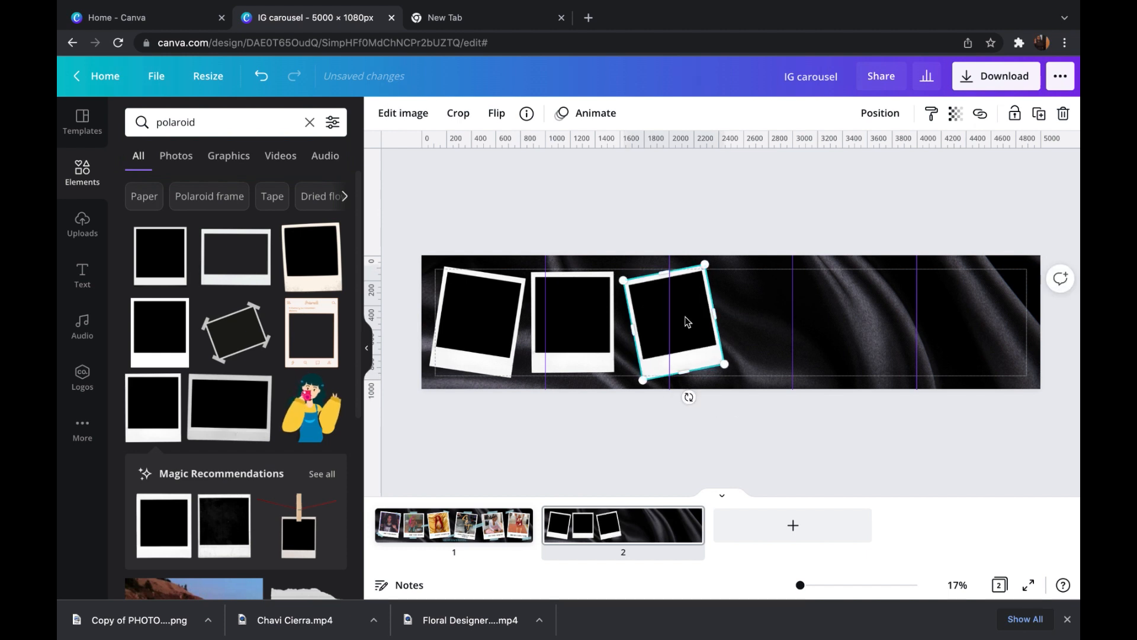
pyautogui.moveTo(686, 321); pyautogui.dragTo(683, 317)
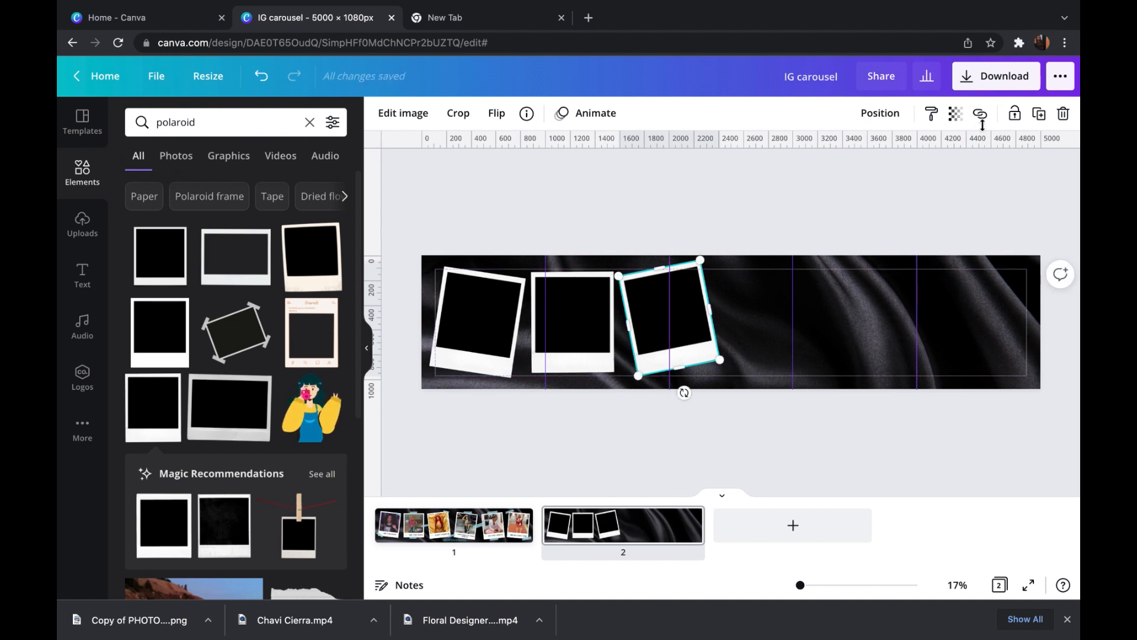
# - Duplicate the third polaroid, place the copy across the third guide and tilt it slightly clockwise
pyautogui.click(1040, 114)
pyautogui.moveTo(677, 317)
pyautogui.mouseDown()
pyautogui.moveTo(759, 318)
pyautogui.moveTo(672, 320)
pyautogui.moveTo(688, 320)
pyautogui.mouseUp()
pyautogui.moveTo(684, 393); pyautogui.dragTo(679, 394)
pyautogui.click(762, 325)
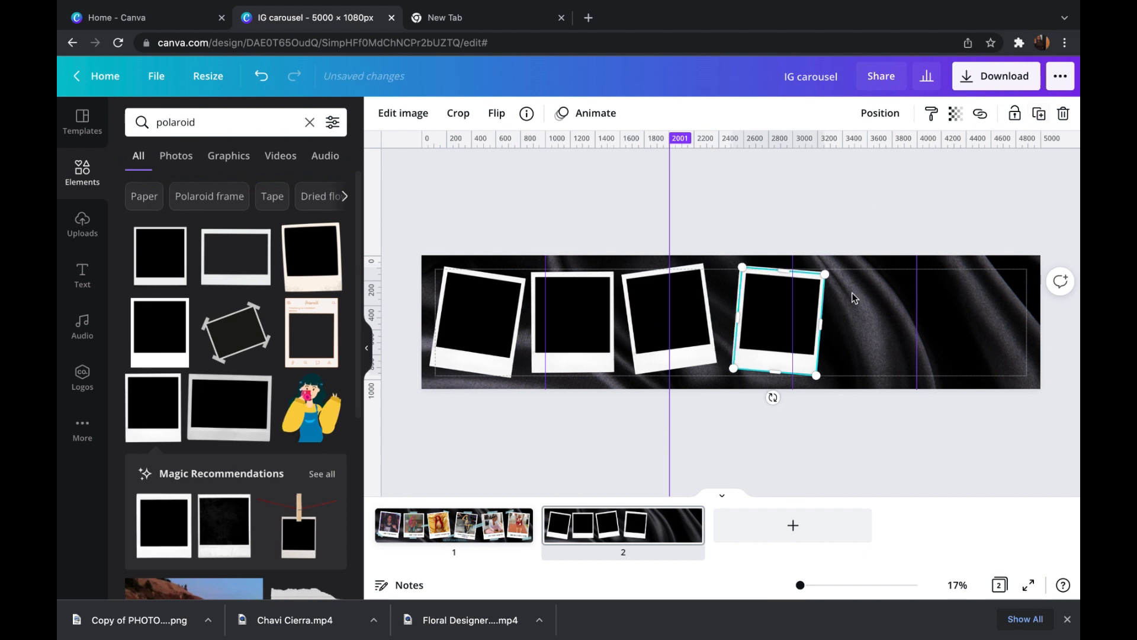
# - Duplicate the fourth polaroid, place the copy across the fourth guide and tilt it slightly counterclockwise
pyautogui.click(1039, 114)
pyautogui.moveTo(779, 318); pyautogui.dragTo(871, 312)
pyautogui.moveTo(868, 393); pyautogui.dragTo(882, 407)
pyautogui.moveTo(859, 317)
pyautogui.mouseDown()
pyautogui.moveTo(874, 319)
pyautogui.moveTo(860, 324)
pyautogui.mouseUp()
# - Add a sixth polaroid copy at the right end of the page, tilted slightly clockwise
pyautogui.press('super+d')
pyautogui.press('super+z')
pyautogui.moveTo(901, 399)
pyautogui.mouseDown()
pyautogui.moveTo(871, 409)
pyautogui.moveTo(888, 405)
pyautogui.mouseUp()
pyautogui.moveTo(879, 315); pyautogui.dragTo(971, 314)
# - Nudge the third and fourth polaroids slightly to the right to even out the row's spacing
pyautogui.moveTo(785, 304); pyautogui.dragTo(791, 304)
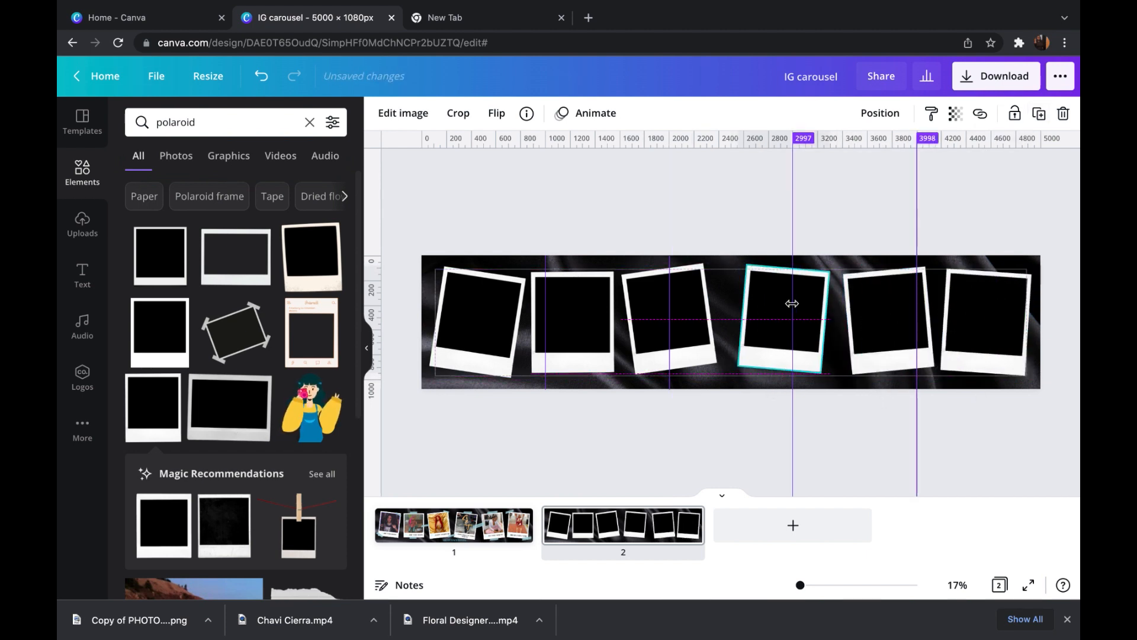
pyautogui.moveTo(669, 317); pyautogui.dragTo(675, 317)
pyautogui.click(579, 322)
pyautogui.click(653, 314)
# - Search the elements for "washi tape blue"
pyautogui.click(310, 122)
pyautogui.write('tap')
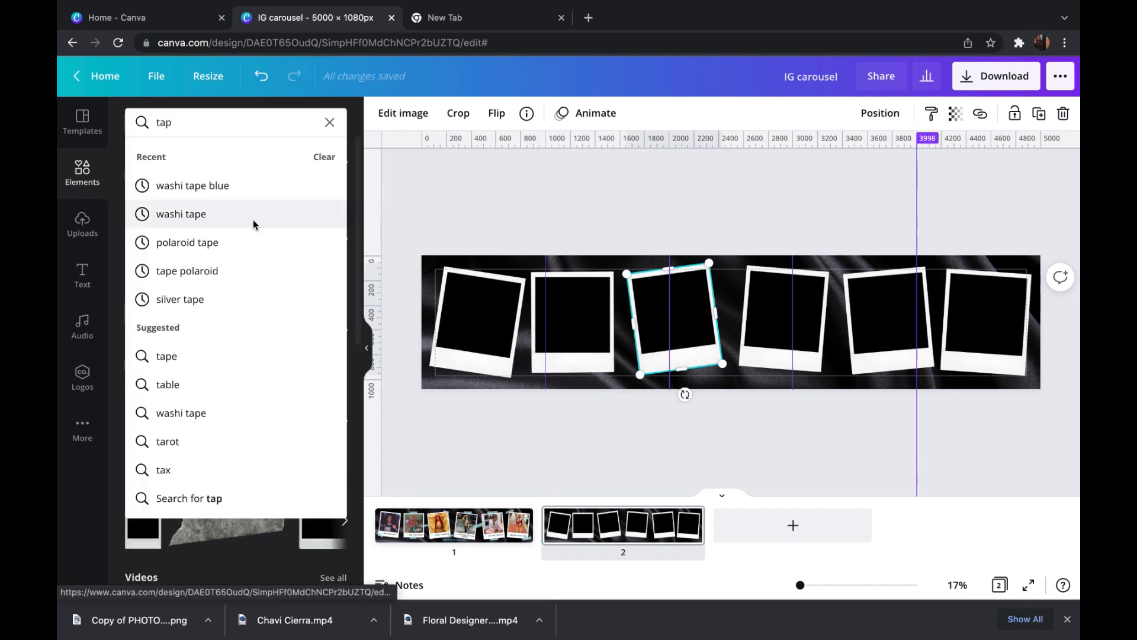
pyautogui.click(253, 217)
pyautogui.click(229, 127)
pyautogui.write('b')
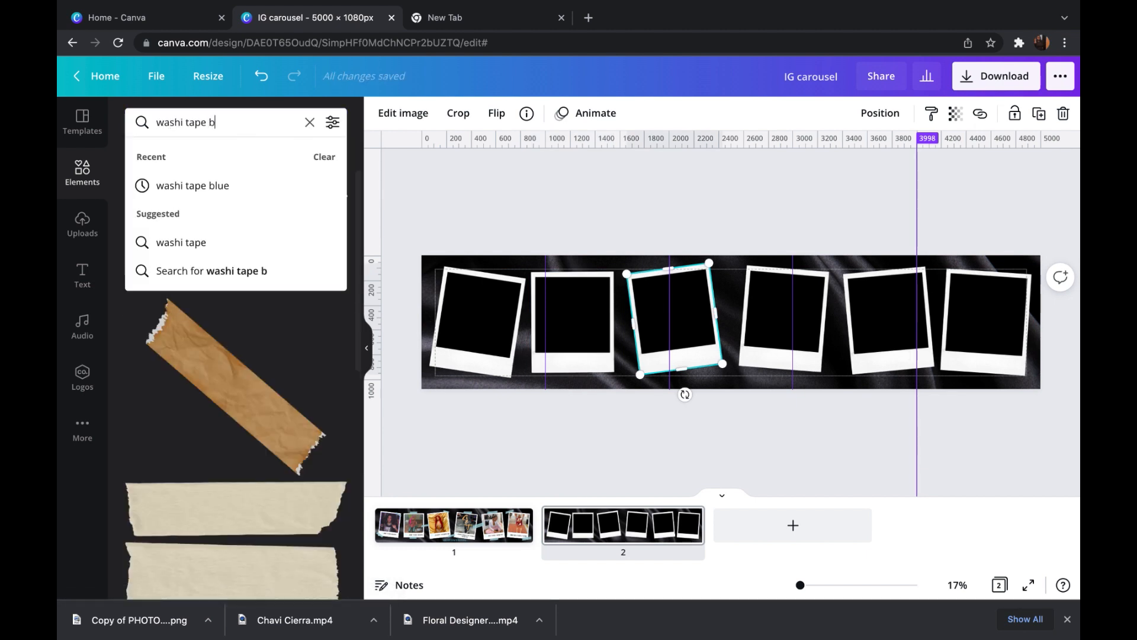
pyautogui.write('lue')
pyautogui.press('Return')
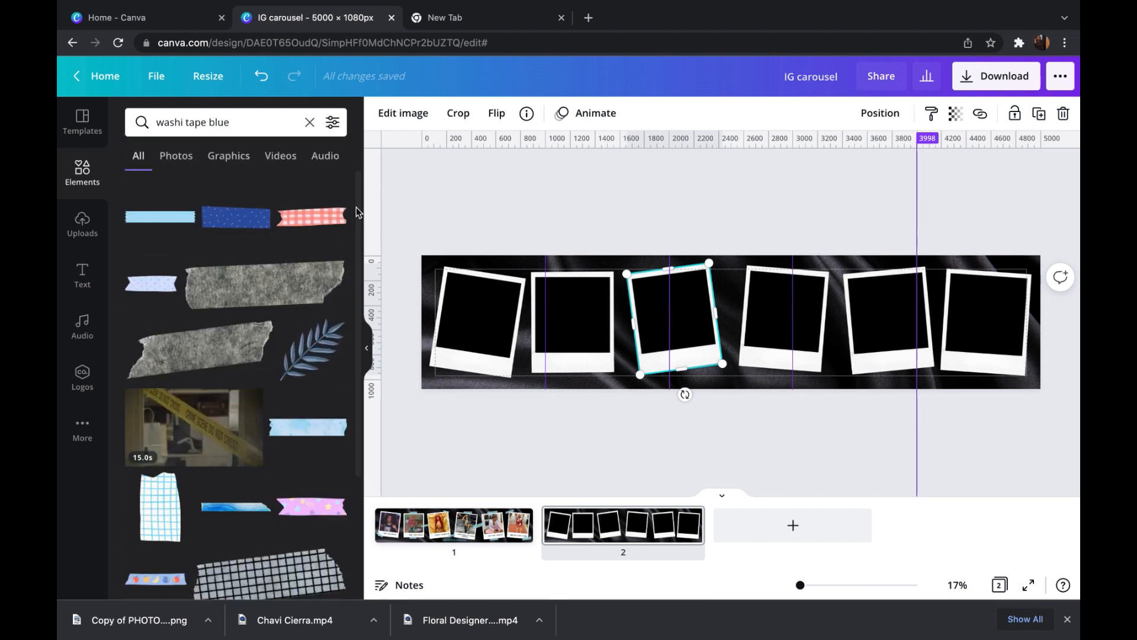
# - Add the vertical pale-blue tape strip, tilt it and place it over the first polaroid's lower-left corner
pyautogui.scroll(-2, 366, 284)
pyautogui.moveTo(366, 284); pyautogui.dragTo(366, 443)
pyautogui.scroll(-5, 365, 443)
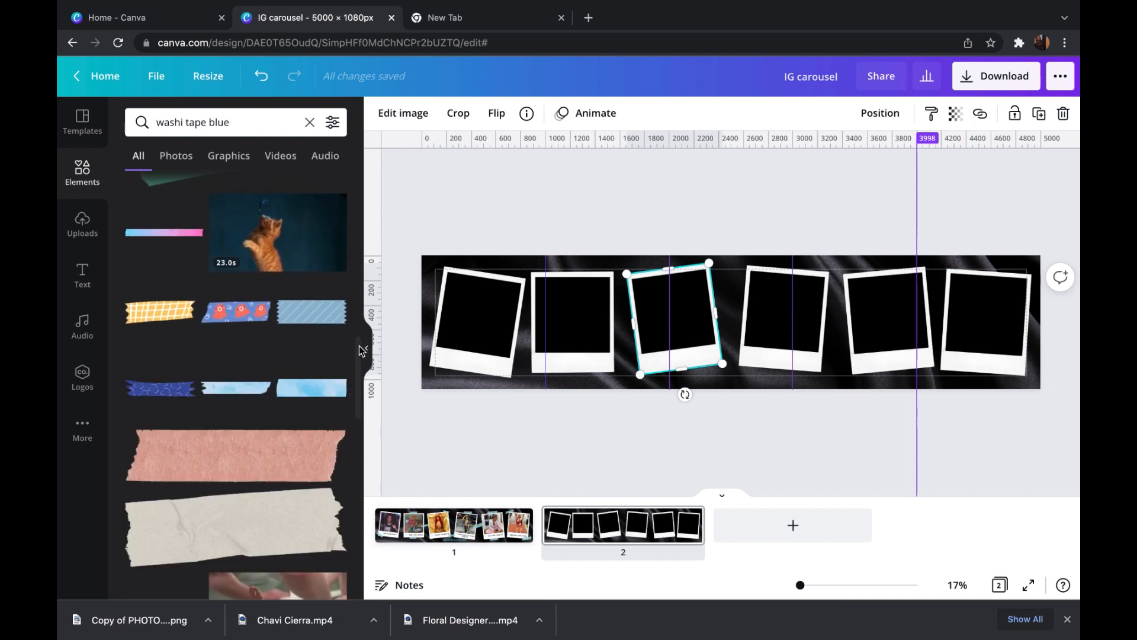
pyautogui.scroll(-6, 347, 413)
pyautogui.scroll(-2, 350, 435)
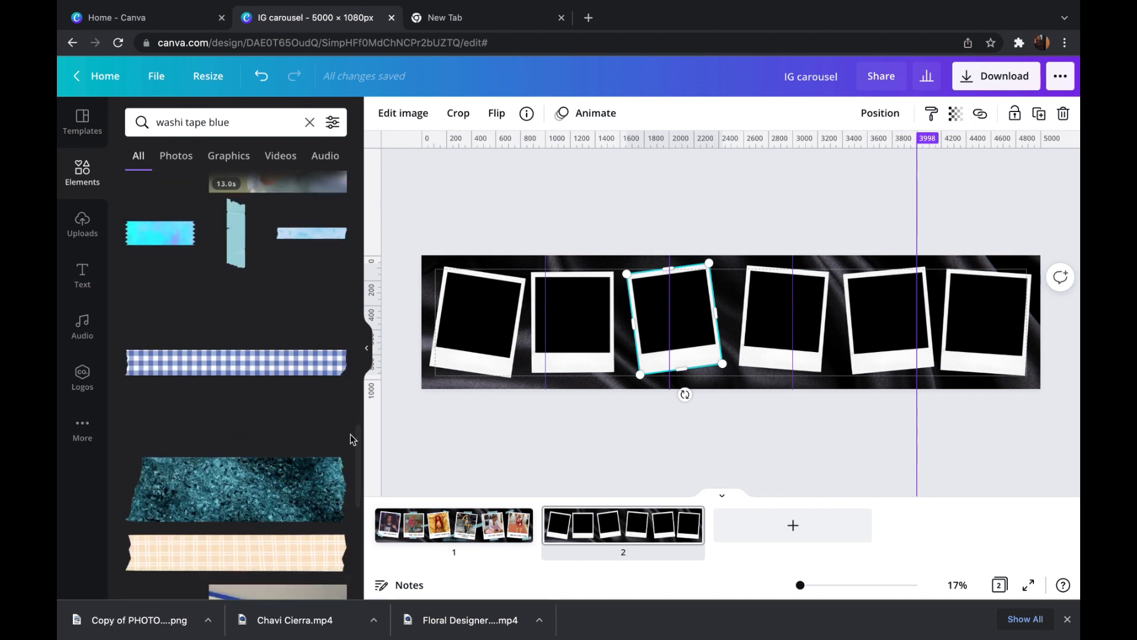
pyautogui.click(235, 219)
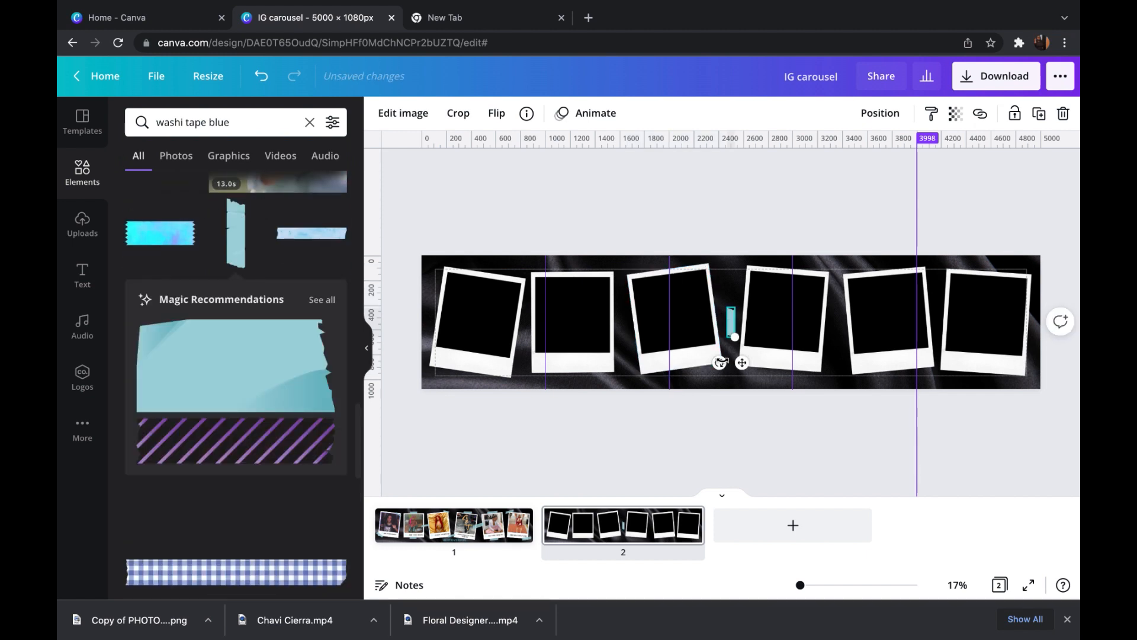
pyautogui.moveTo(720, 363); pyautogui.dragTo(476, 388)
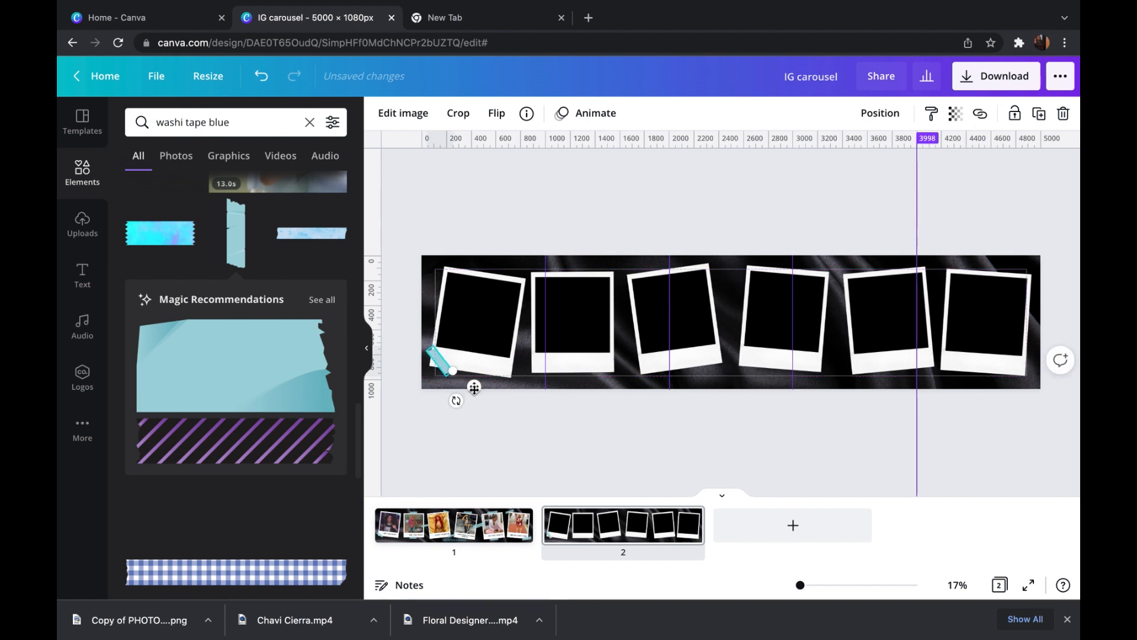
# - Set the transparency of the tape strip on the first polaroid to 85 and keep the strip selected
pyautogui.click(954, 113)
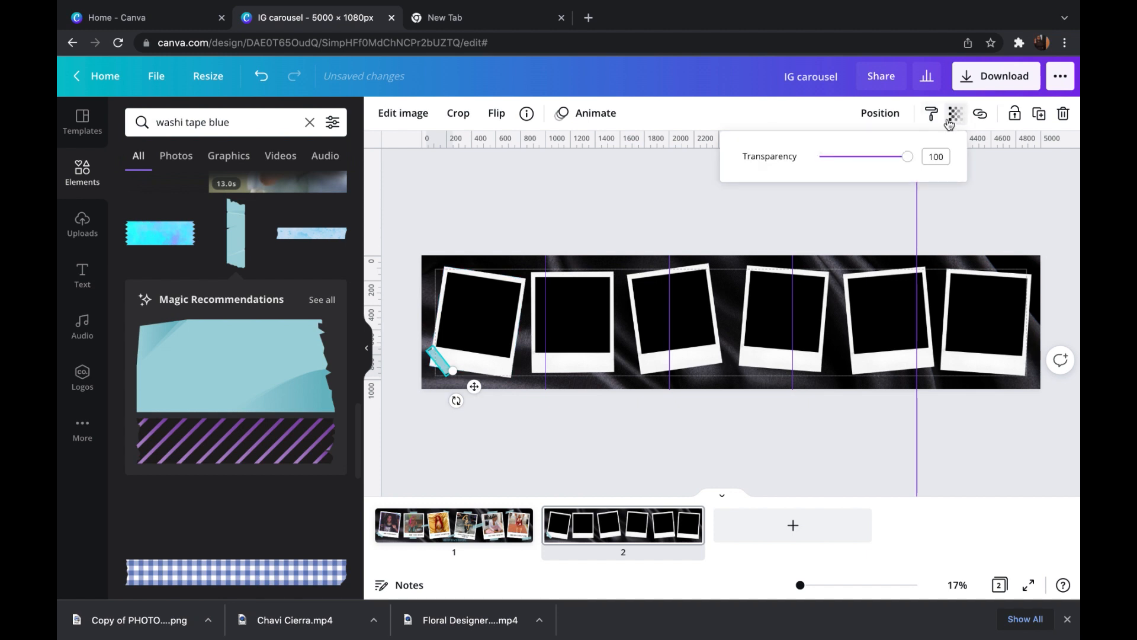
pyautogui.moveTo(914, 157); pyautogui.dragTo(891, 176)
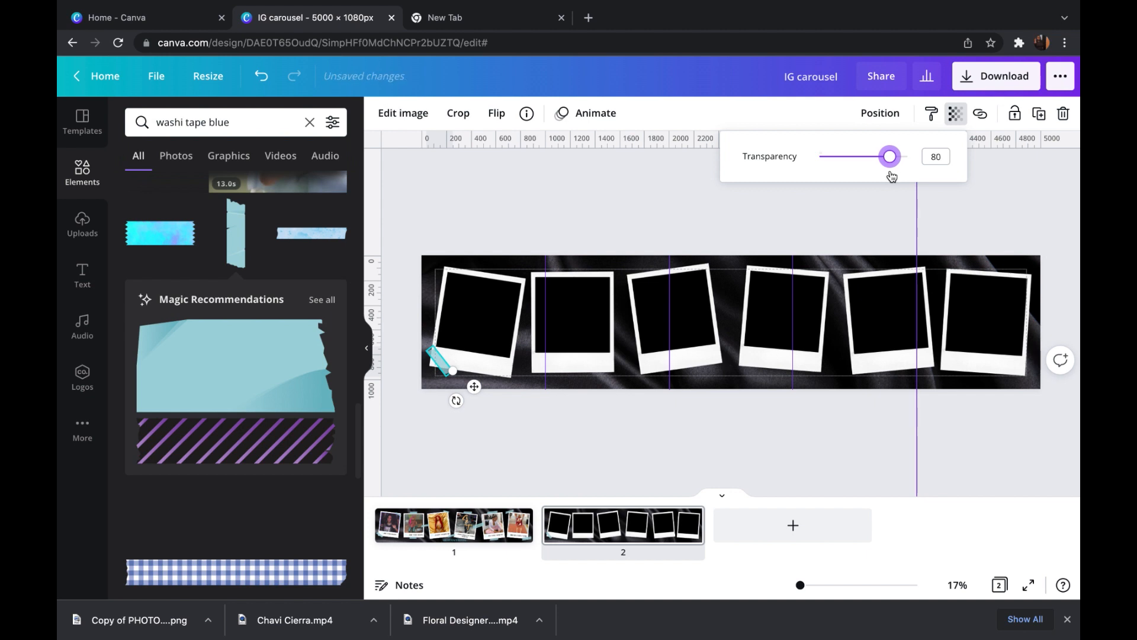
pyautogui.click(650, 212)
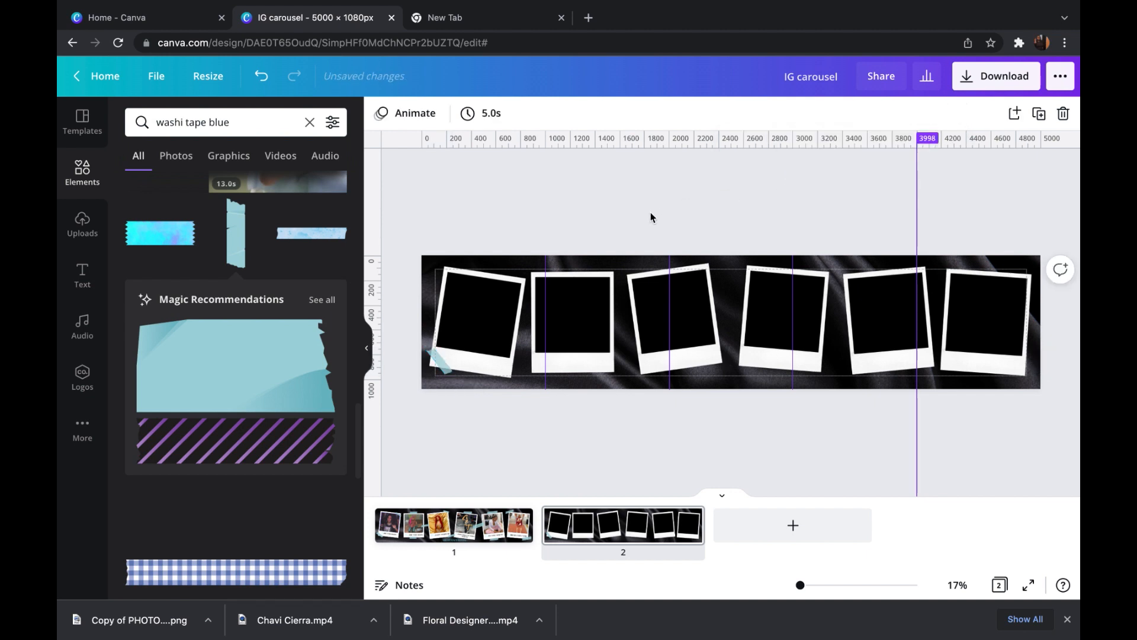
pyautogui.click(440, 362)
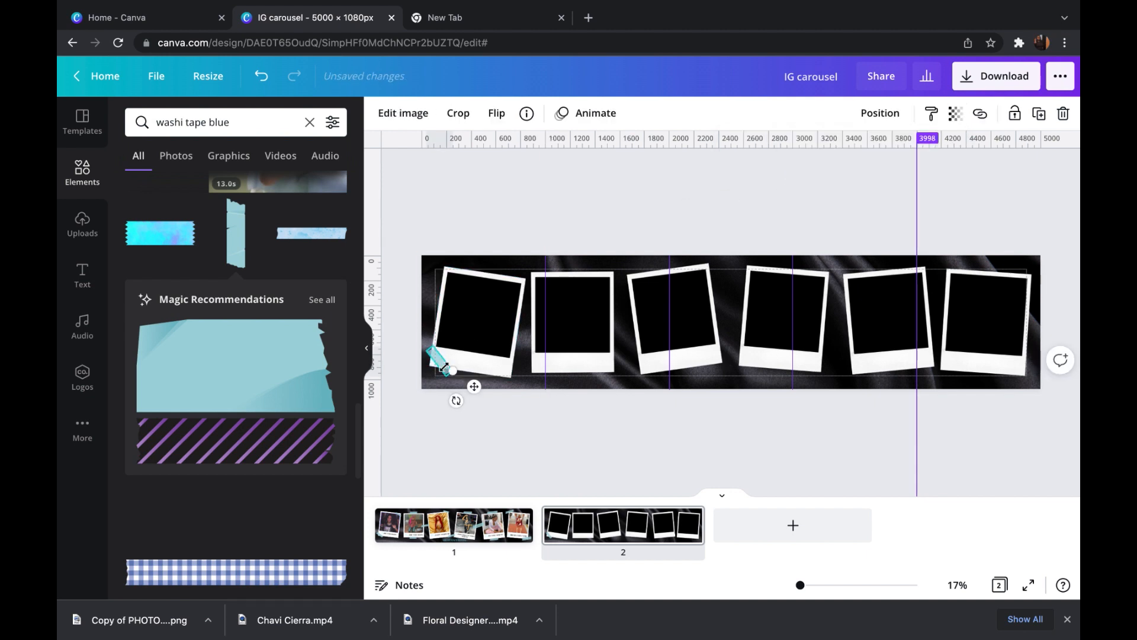
pyautogui.click(955, 113)
pyautogui.moveTo(889, 156); pyautogui.dragTo(894, 158)
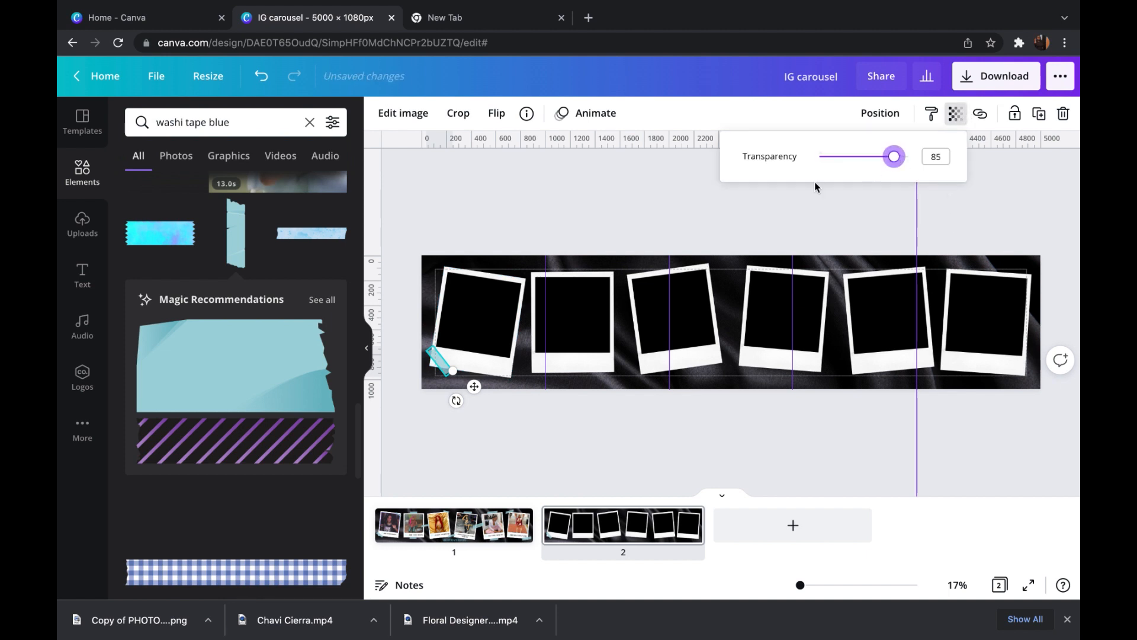
pyautogui.click(680, 197)
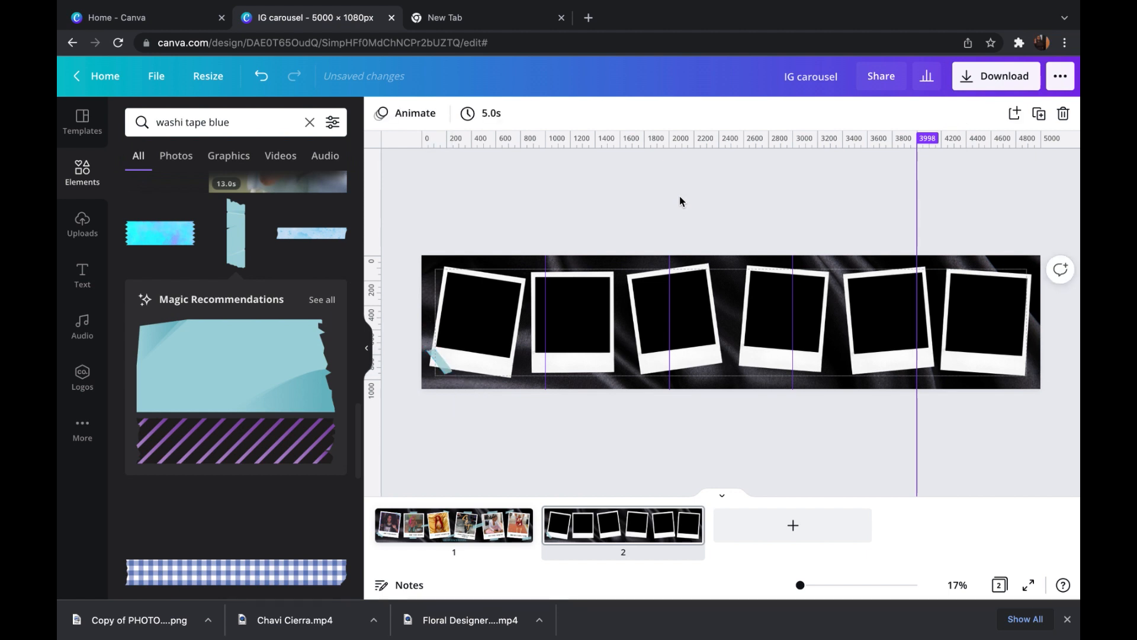
pyautogui.click(442, 363)
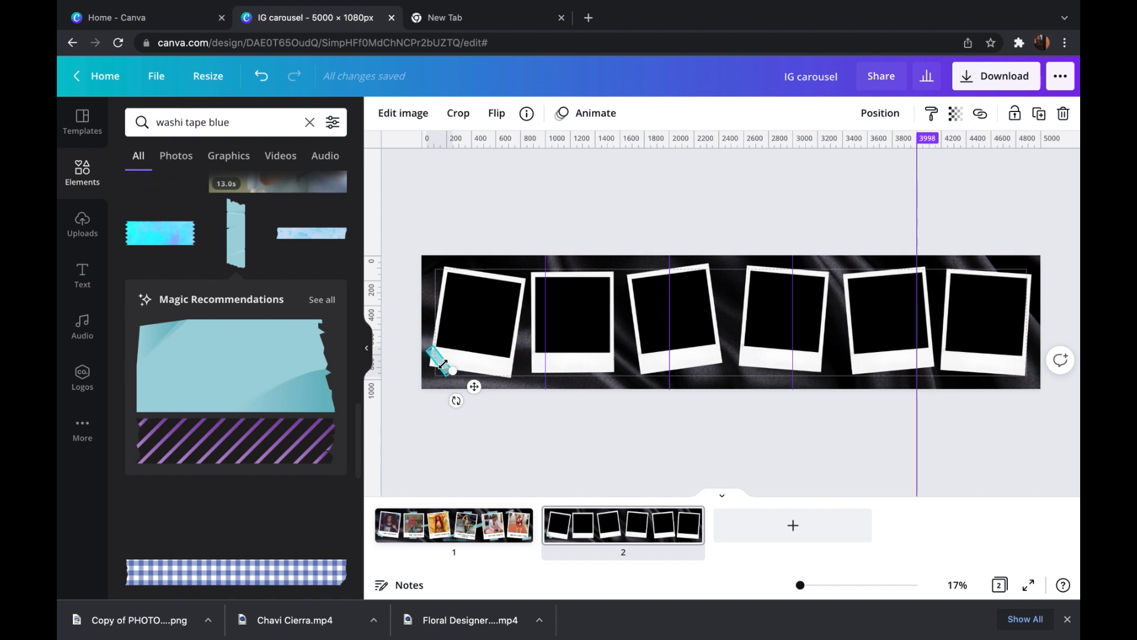
# - Duplicate the tape strip onto the first polaroid's upper-right corner, the second polaroid's top and bottom edges, and the gap before the third
pyautogui.click(1040, 114)
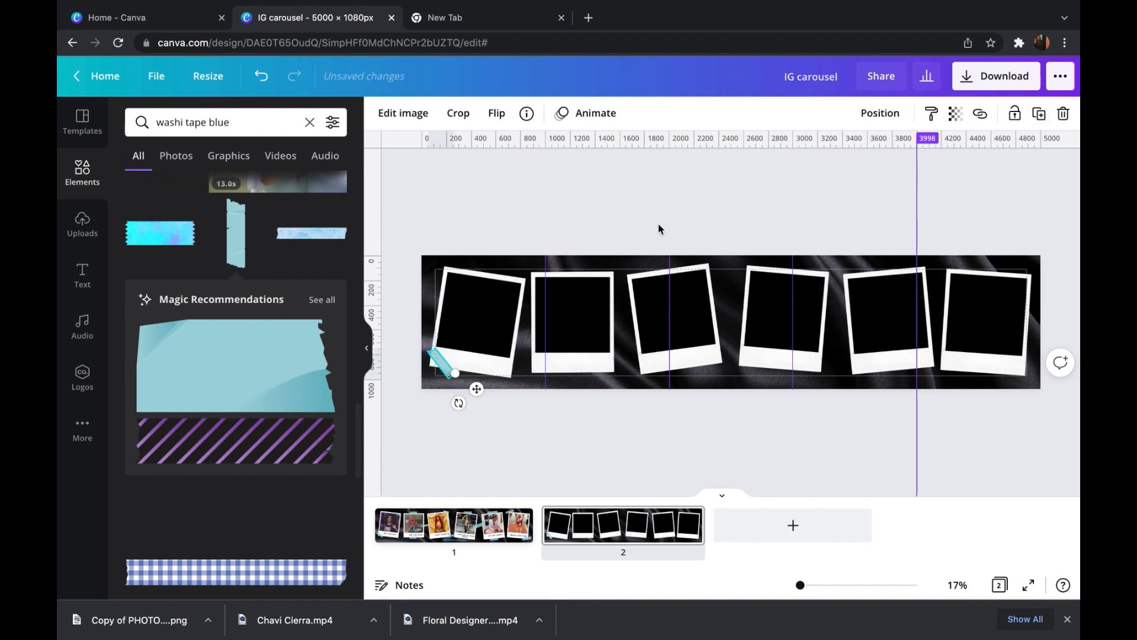
pyautogui.click(1039, 114)
pyautogui.moveTo(558, 318); pyautogui.dragTo(629, 279)
pyautogui.moveTo(603, 266); pyautogui.dragTo(640, 312)
pyautogui.click(1040, 114)
pyautogui.click(1040, 114)
pyautogui.moveTo(660, 304); pyautogui.dragTo(667, 294)
pyautogui.click(629, 323)
# - Place tape copies across the lower gap between the third and fourth polaroids and on the third polaroid's upper-right corner
pyautogui.moveTo(665, 295); pyautogui.dragTo(772, 356)
pyautogui.click(626, 314)
pyautogui.click(1038, 114)
pyautogui.click(733, 281)
pyautogui.click(709, 267)
# - Place more tape copies on the fourth polaroid's top edge, between the fourth and fifth polaroids, and on the fifth's top and bottom edges
pyautogui.click(1038, 115)
pyautogui.moveTo(765, 376)
pyautogui.mouseDown()
pyautogui.moveTo(780, 327)
pyautogui.moveTo(783, 365)
pyautogui.mouseUp()
pyautogui.press('super+v')
pyautogui.moveTo(779, 323); pyautogui.dragTo(886, 311)
pyautogui.press('super+v')
pyautogui.moveTo(887, 338); pyautogui.dragTo(882, 325)
pyautogui.moveTo(857, 315); pyautogui.dragTo(865, 312)
pyautogui.moveTo(887, 308); pyautogui.dragTo(1004, 264)
# - Add tape copies to the upper-left and lower-right corners of the sixth polaroid and deselect them
pyautogui.click(1039, 114)
pyautogui.press('super+v')
pyautogui.press('super+v')
pyautogui.moveTo(976, 255)
pyautogui.mouseDown()
pyautogui.moveTo(959, 267)
pyautogui.moveTo(961, 258)
pyautogui.mouseUp()
pyautogui.moveTo(982, 241); pyautogui.dragTo(1060, 346)
pyautogui.press('super+d')
pyautogui.click(1053, 243)
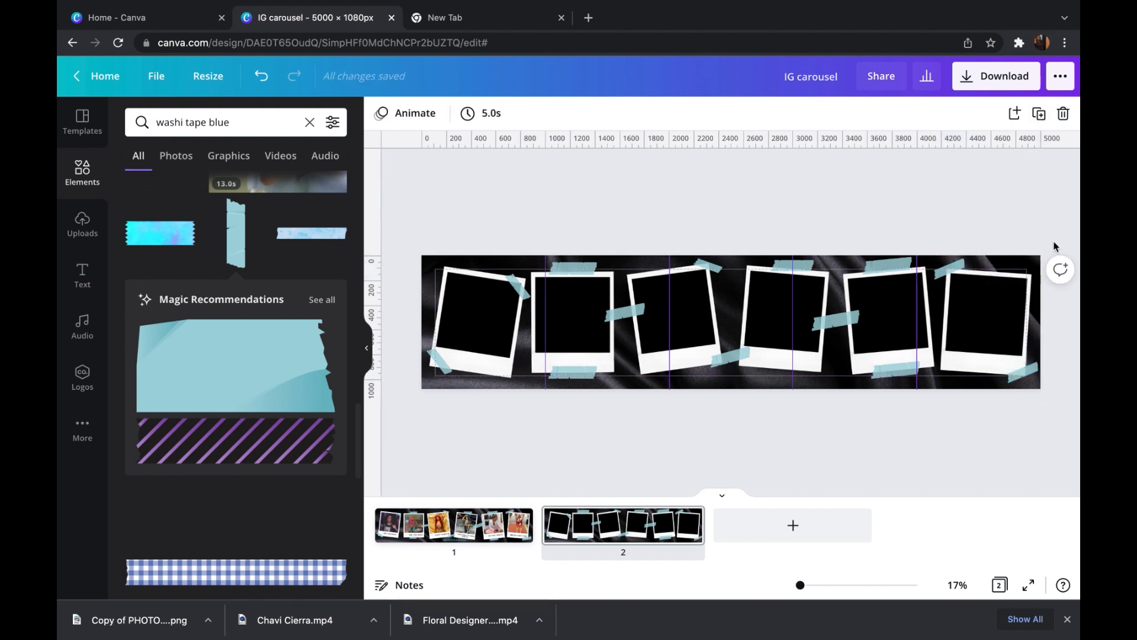
# - Place the uploaded photo of the woman in the black graphic T-shirt over the first polaroid's window, tilted about 10°
pyautogui.click(87, 226)
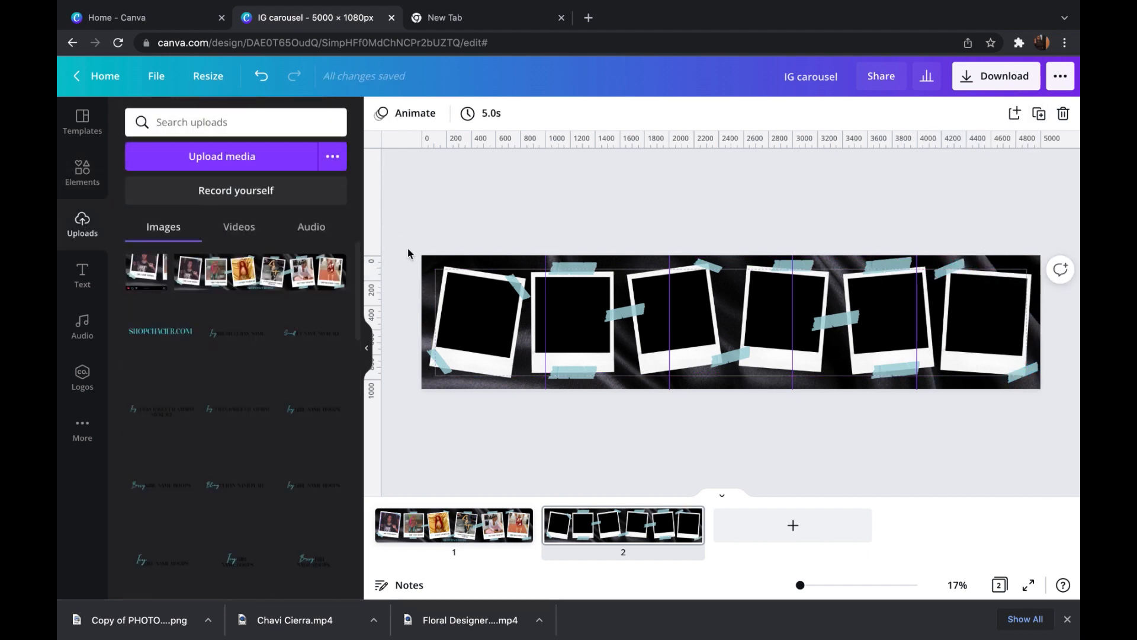
pyautogui.moveTo(358, 270); pyautogui.dragTo(357, 413)
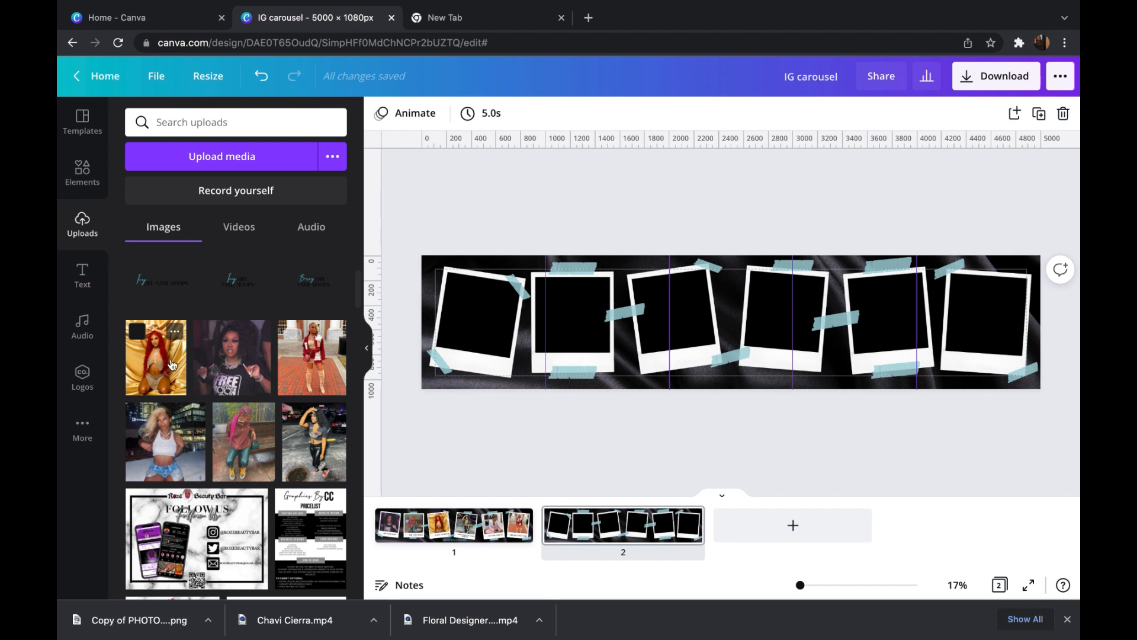
pyautogui.moveTo(235, 365); pyautogui.dragTo(467, 381)
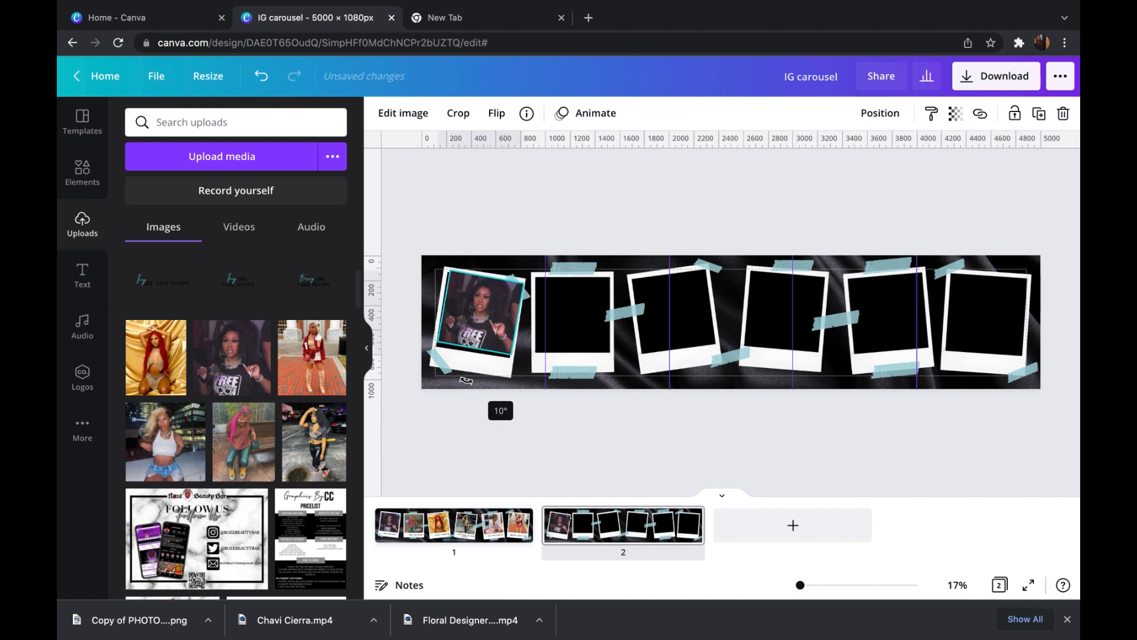
pyautogui.moveTo(466, 381); pyautogui.dragTo(468, 379)
pyautogui.moveTo(496, 314); pyautogui.dragTo(493, 314)
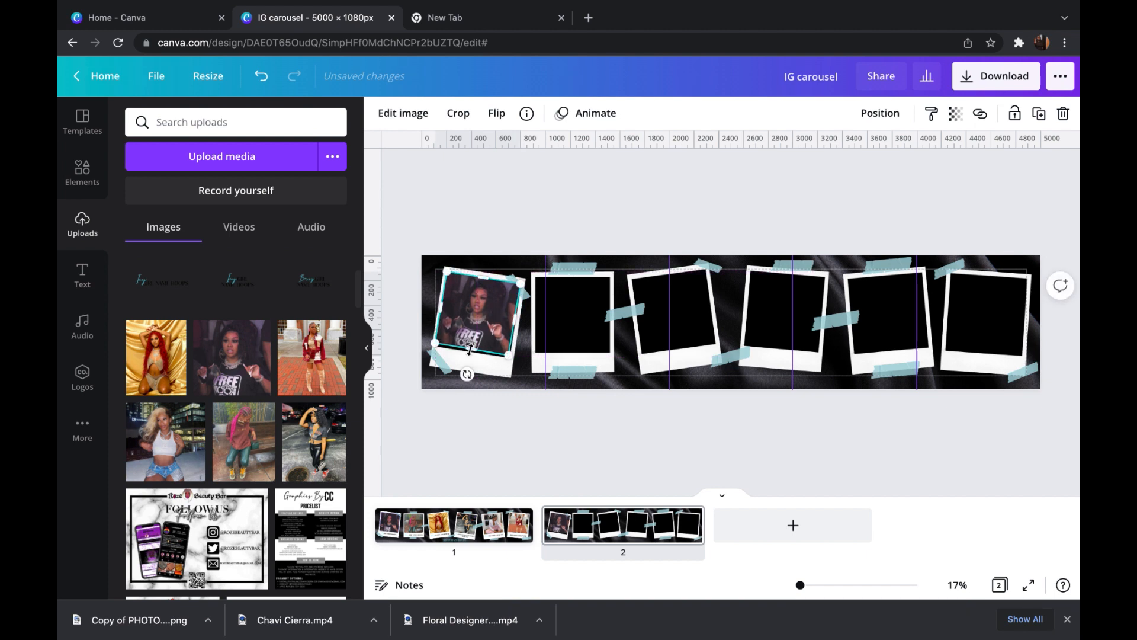
# - Adjust the first photo's tilt to about 9° and trim its right edge to the polaroid window
pyautogui.moveTo(470, 353); pyautogui.dragTo(473, 383)
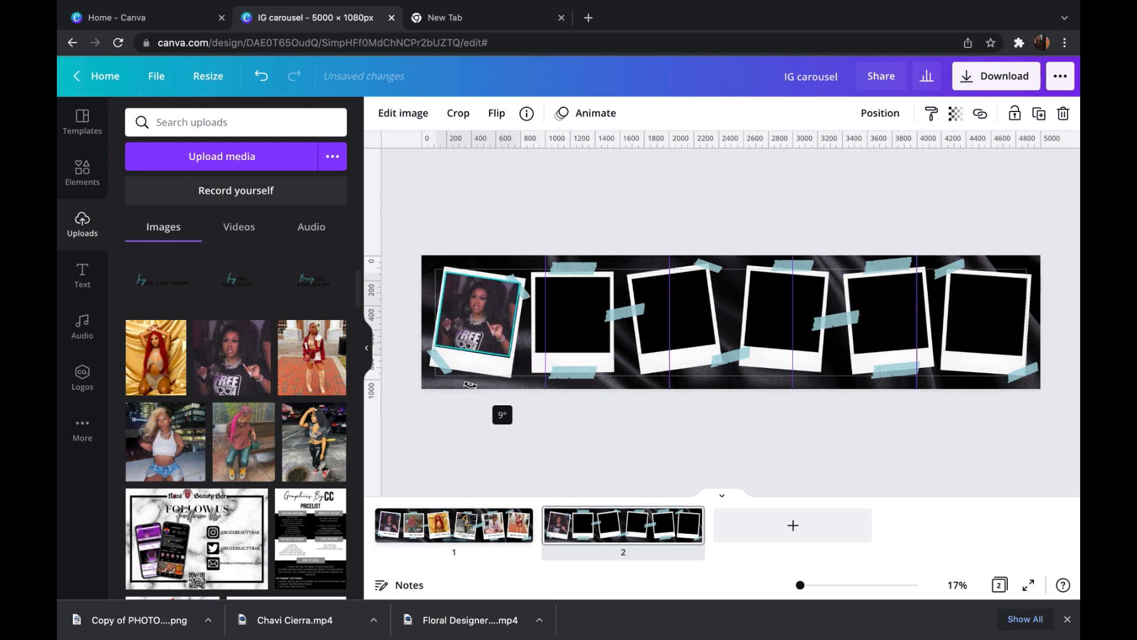
pyautogui.moveTo(470, 385); pyautogui.dragTo(469, 385)
pyautogui.moveTo(517, 319); pyautogui.dragTo(514, 321)
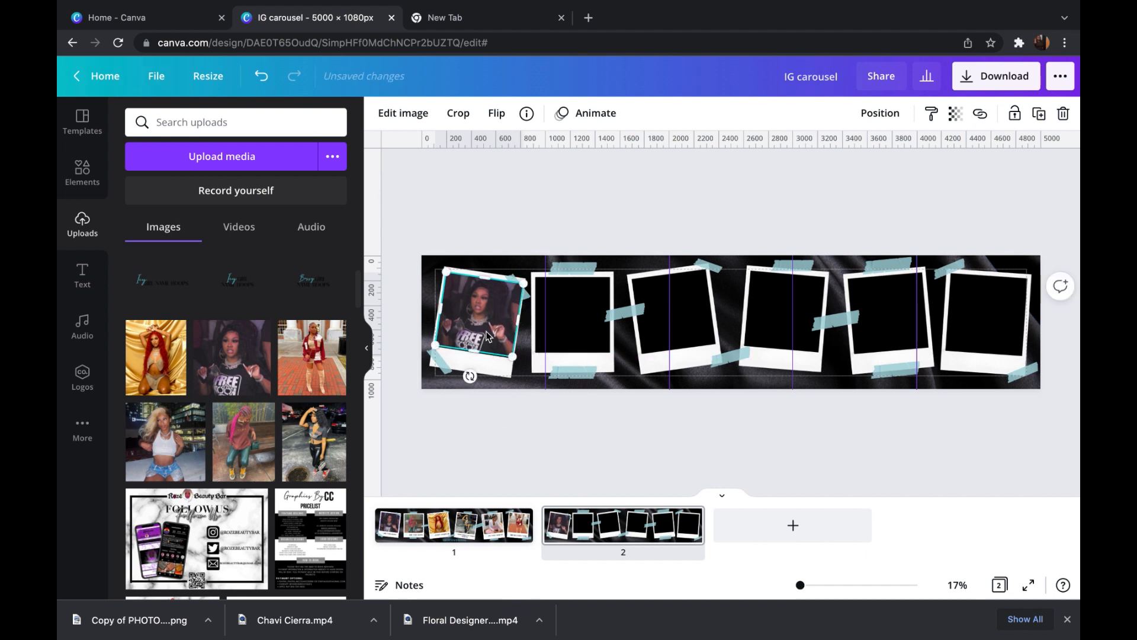
pyautogui.moveTo(470, 351); pyautogui.dragTo(470, 354)
pyautogui.moveTo(518, 320); pyautogui.dragTo(513, 319)
# - Fine-tune the tilt and the bottom, left and right edges of the first photo to fit the polaroid window
pyautogui.click(472, 357)
pyautogui.click(472, 342)
pyautogui.moveTo(471, 353); pyautogui.dragTo(471, 355)
pyautogui.moveTo(513, 319); pyautogui.dragTo(516, 320)
pyautogui.moveTo(439, 309); pyautogui.dragTo(437, 309)
pyautogui.click(521, 438)
pyautogui.click(481, 343)
pyautogui.moveTo(468, 378); pyautogui.dragTo(470, 379)
pyautogui.click(499, 469)
pyautogui.click(493, 342)
pyautogui.moveTo(517, 320); pyautogui.dragTo(517, 321)
pyautogui.moveTo(439, 309); pyautogui.dragTo(439, 309)
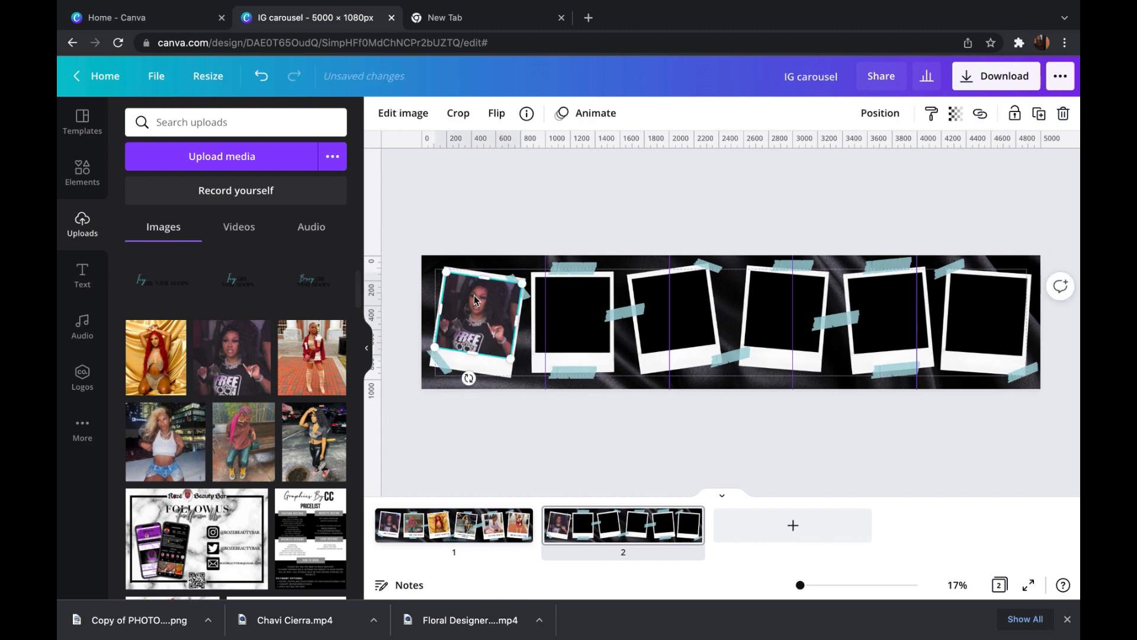
# - Send the first photo backward so that it sits beneath the tape strips
pyautogui.click(880, 117)
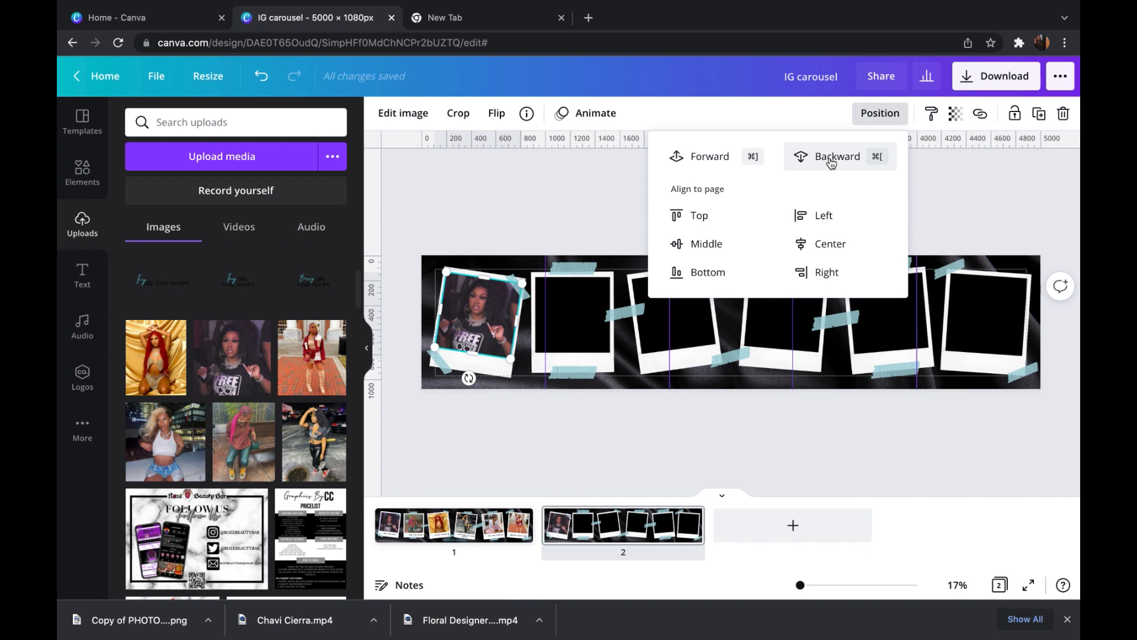
pyautogui.click(554, 189)
pyautogui.click(555, 190)
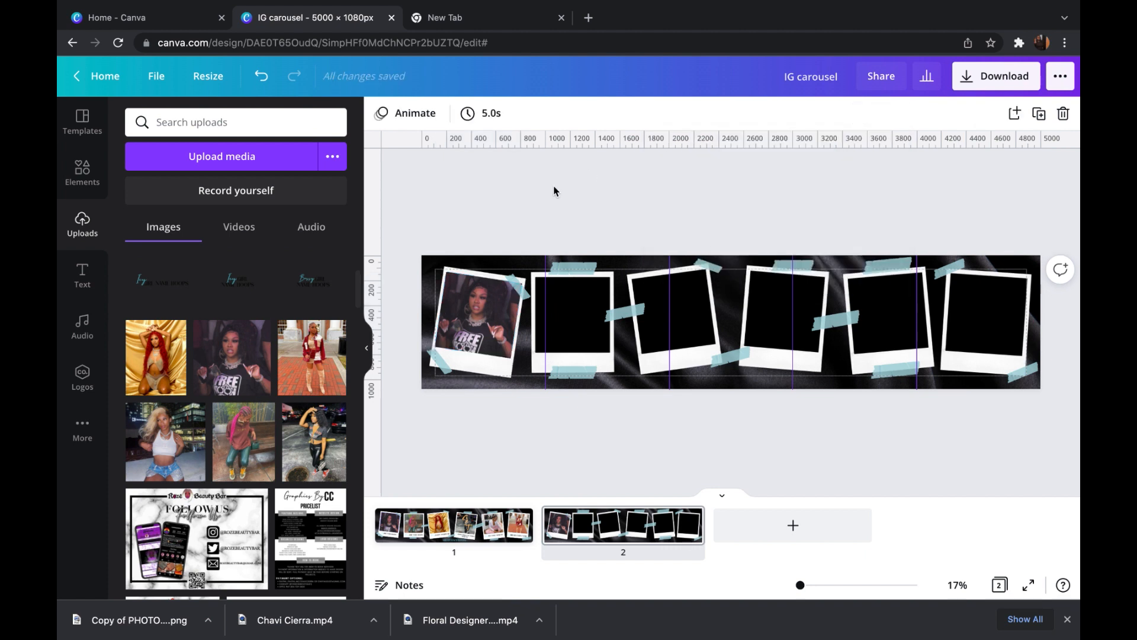
# - Duplicate the first photo onto the second polaroid, straighten it and align it with the window
pyautogui.click(483, 347)
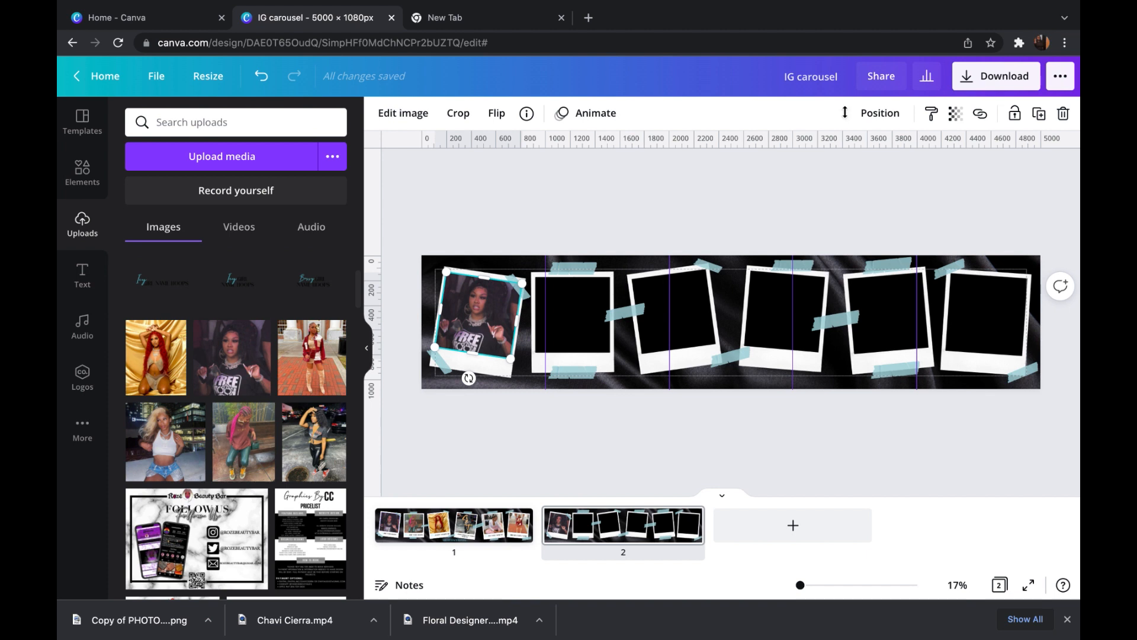
pyautogui.click(1039, 115)
pyautogui.moveTo(481, 320); pyautogui.dragTo(567, 324)
pyautogui.moveTo(555, 388); pyautogui.dragTo(564, 390)
pyautogui.moveTo(559, 319); pyautogui.dragTo(566, 307)
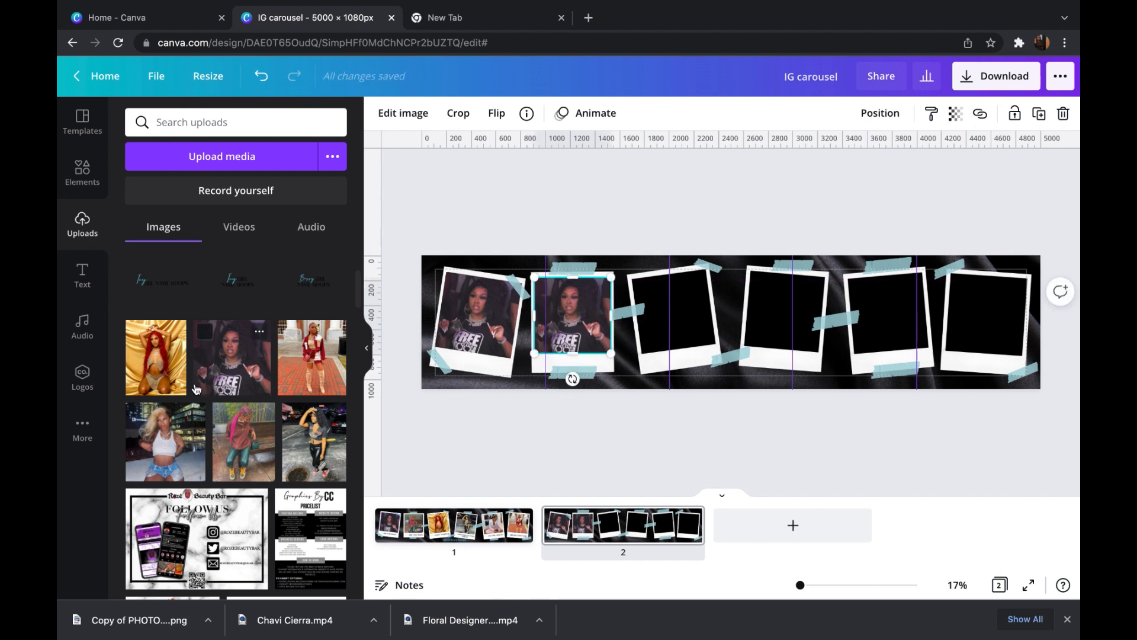
# - Replace the second polaroid's photo with the pink-haired woman in green pants and shift the picture downward within its crop
pyautogui.moveTo(247, 441); pyautogui.dragTo(572, 317)
pyautogui.doubleClick(569, 305)
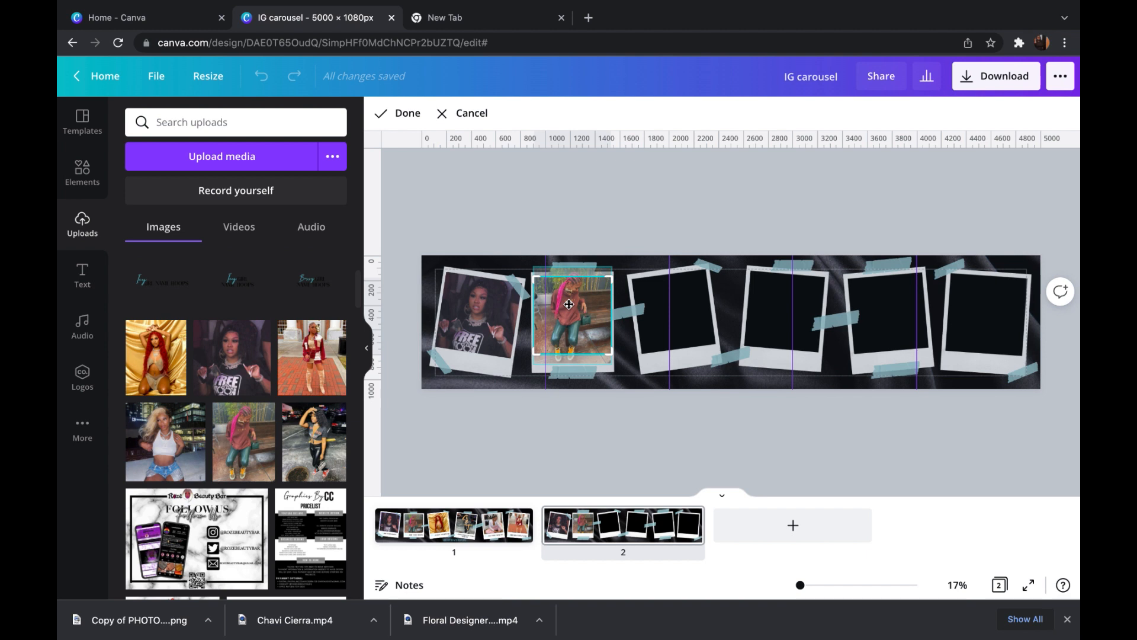
pyautogui.moveTo(566, 312); pyautogui.dragTo(565, 328)
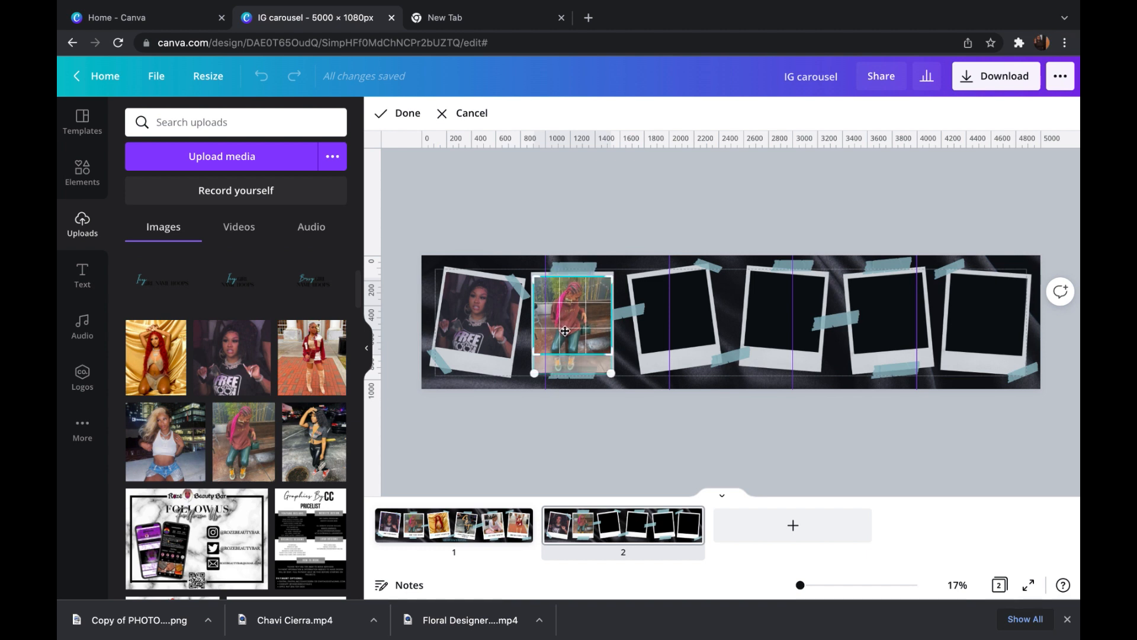
pyautogui.click(674, 452)
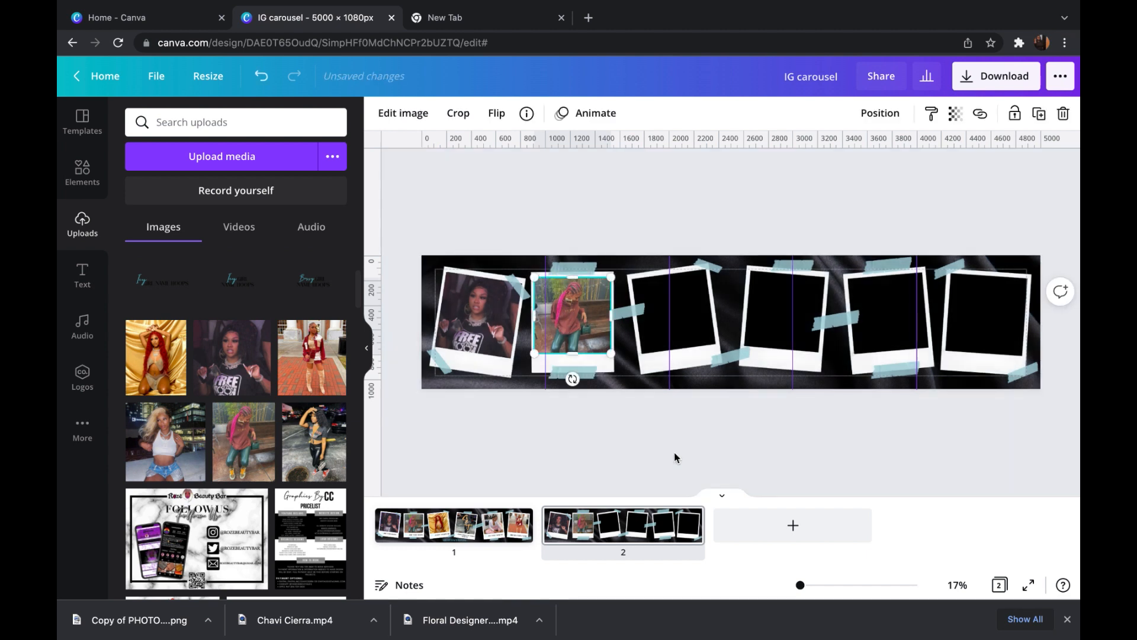
# - Adjust the second photo's layer order so that it lies beneath the tape but above the polaroid
pyautogui.click(881, 114)
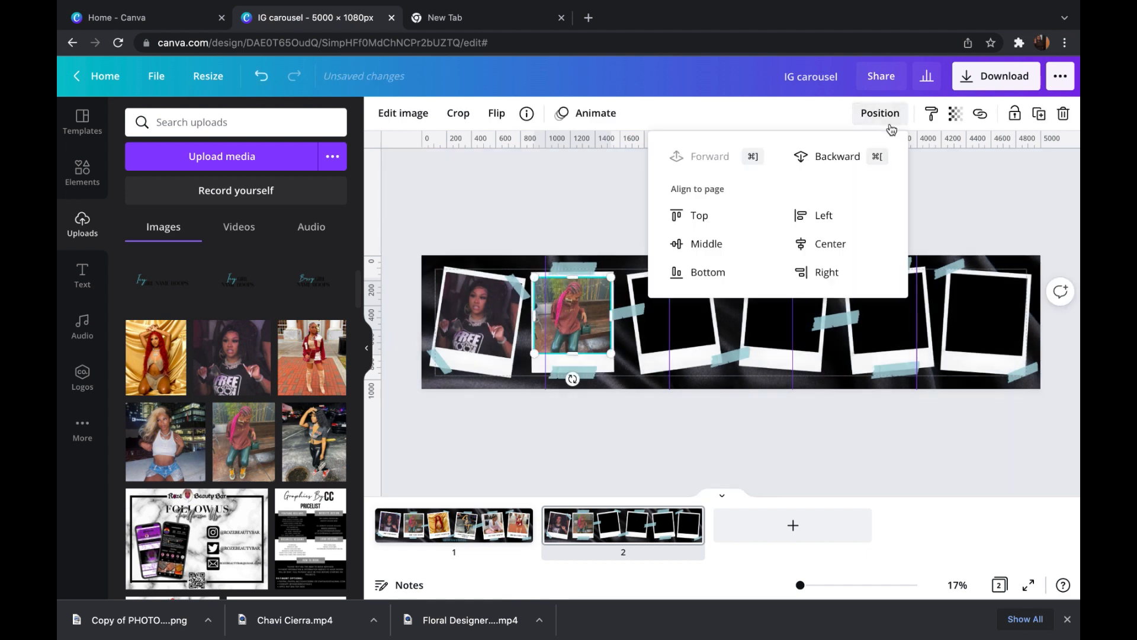
pyautogui.click(858, 163)
pyautogui.click(731, 154)
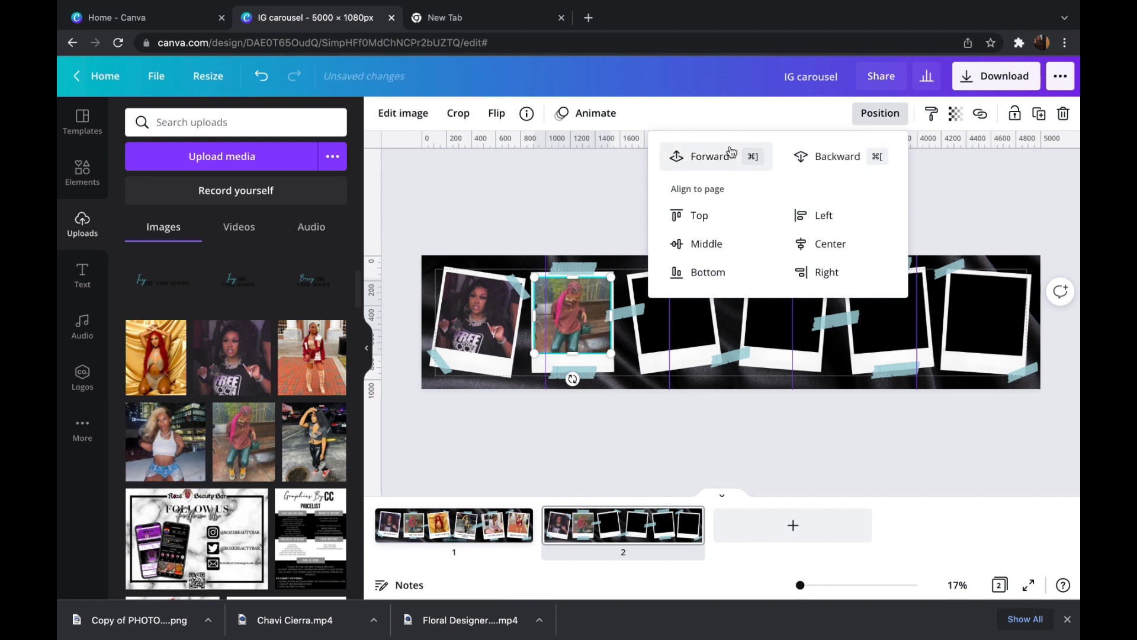
pyautogui.click(681, 423)
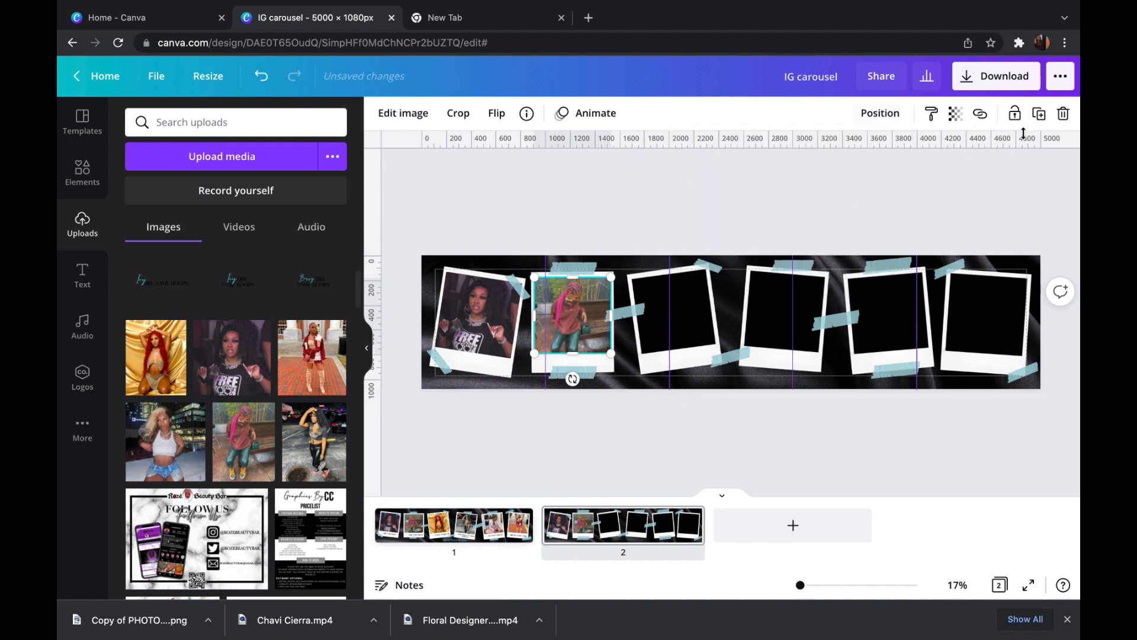
# - Duplicate the second photo onto the third polaroid and tilt it counterclockwise to match the frame
pyautogui.click(1038, 117)
pyautogui.moveTo(573, 324); pyautogui.dragTo(674, 321)
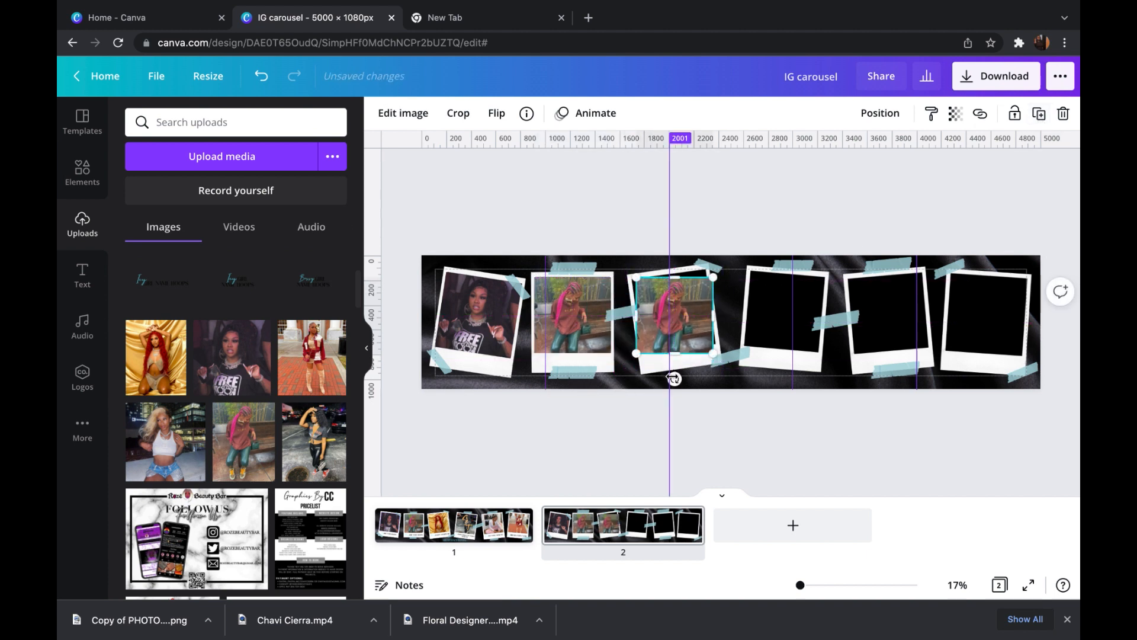
pyautogui.moveTo(673, 379); pyautogui.dragTo(607, 408)
pyautogui.moveTo(675, 379); pyautogui.dragTo(682, 380)
pyautogui.moveTo(665, 311); pyautogui.dragTo(666, 309)
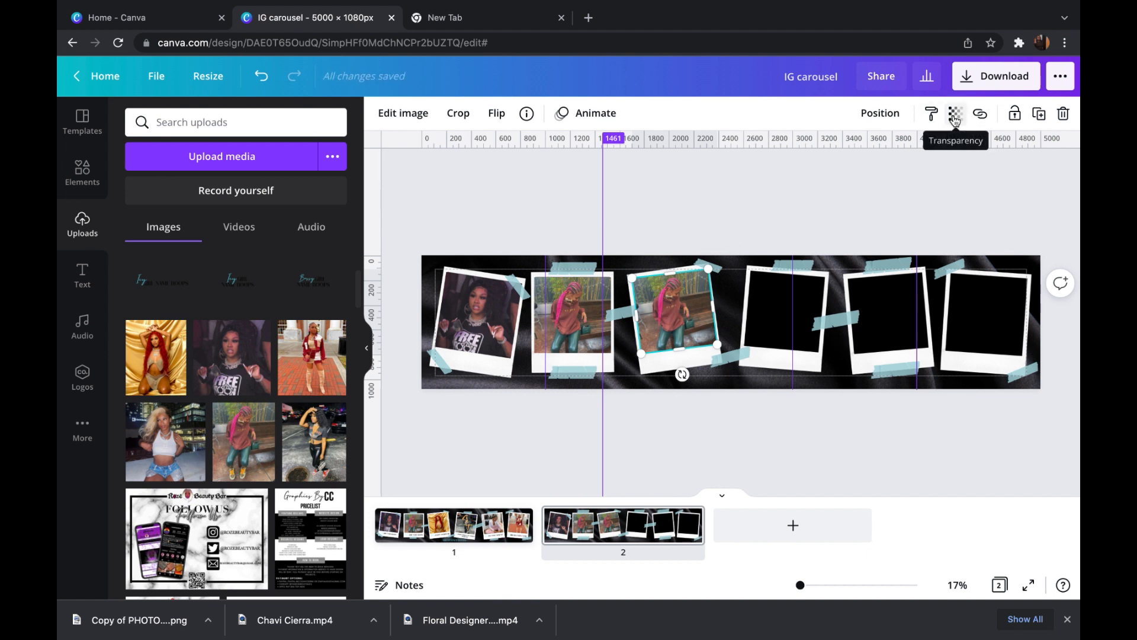
# - Send the third polaroid's photo backward beneath the surrounding tape strips
pyautogui.click(879, 113)
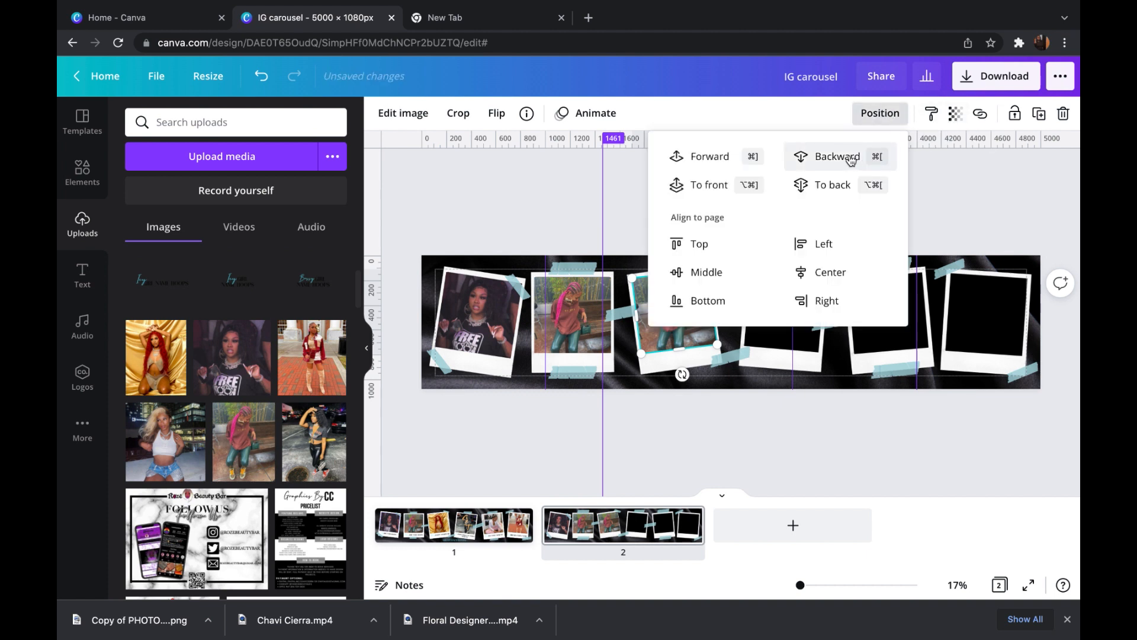
pyautogui.click(616, 219)
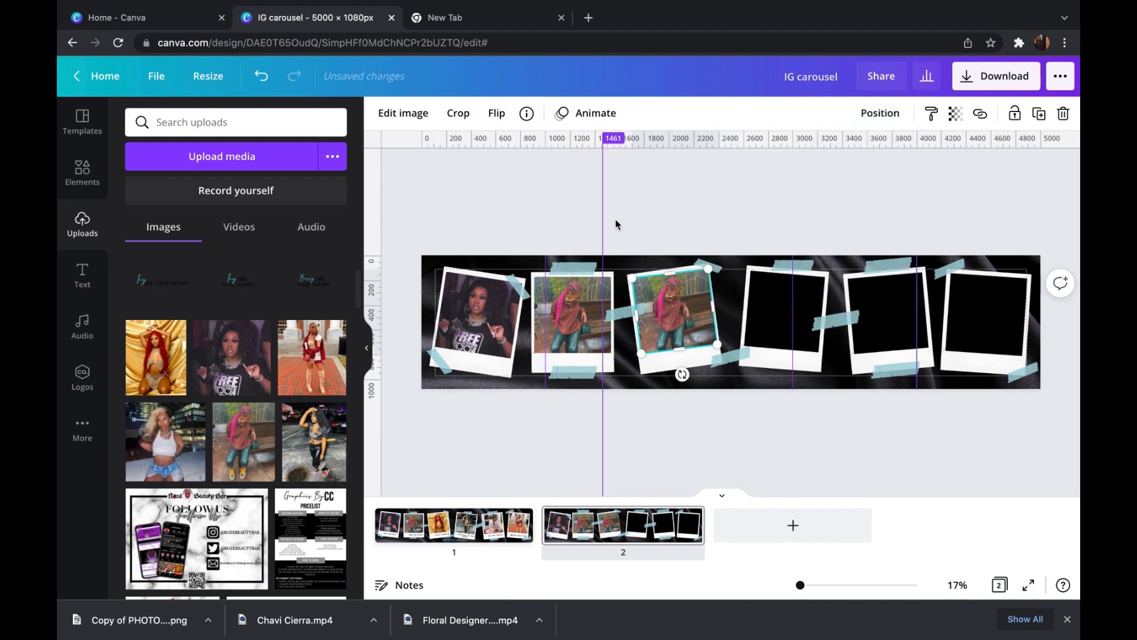
pyautogui.click(634, 217)
pyautogui.click(683, 332)
pyautogui.click(879, 114)
pyautogui.click(840, 166)
# - Resize and nudge the third photo so that it fits the tilted polaroid's window
pyautogui.moveTo(711, 270); pyautogui.dragTo(716, 272)
pyautogui.click(716, 273)
pyautogui.click(687, 222)
pyautogui.click(677, 316)
pyautogui.moveTo(677, 317); pyautogui.dragTo(674, 318)
pyautogui.click(657, 219)
pyautogui.click(640, 219)
# - Replace the third polaroid's photo with the red-haired woman on gold fabric and apply the adjusted crop
pyautogui.moveTo(156, 358); pyautogui.dragTo(674, 314)
pyautogui.doubleClick(674, 314)
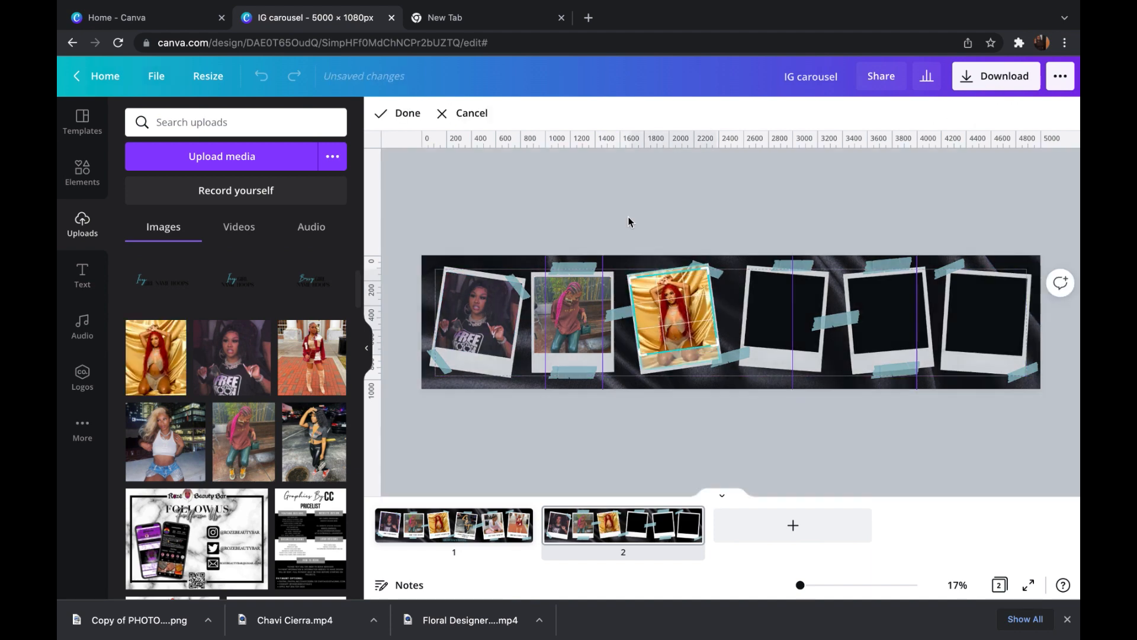
pyautogui.click(627, 216)
# - Duplicate the second photo onto the fourth polaroid and tilt it slightly clockwise to match the frame
pyautogui.click(573, 315)
pyautogui.click(1039, 113)
pyautogui.moveTo(583, 314); pyautogui.dragTo(783, 314)
pyautogui.moveTo(784, 376); pyautogui.dragTo(778, 376)
pyautogui.moveTo(765, 311); pyautogui.dragTo(766, 308)
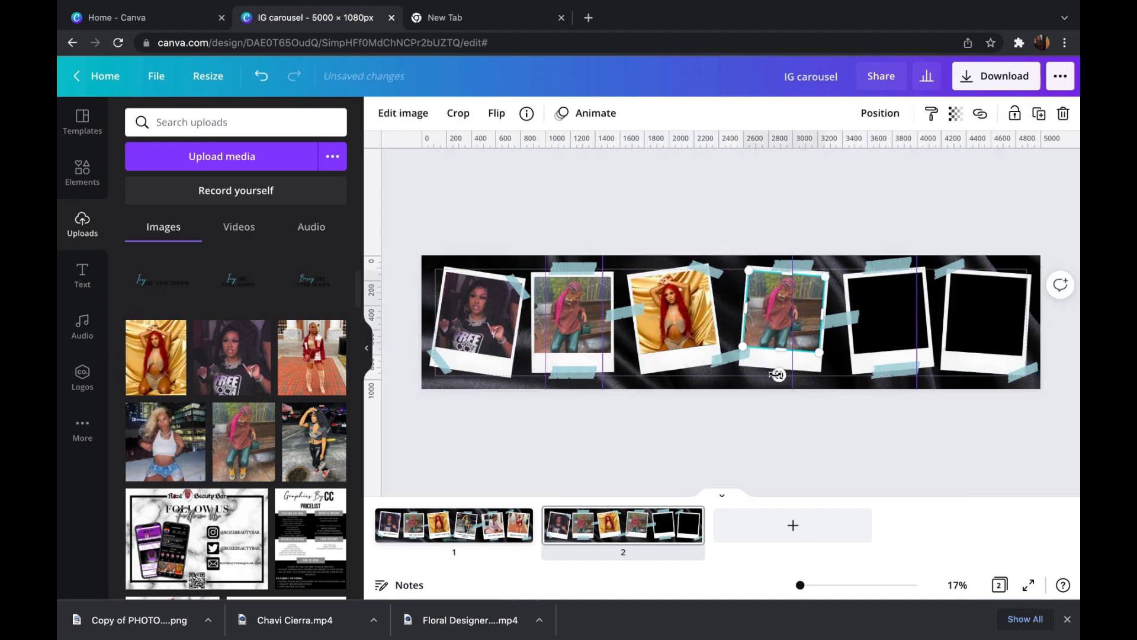
pyautogui.moveTo(776, 374); pyautogui.dragTo(776, 374)
# - Replace the fourth polaroid's photo with the woman in black pants on the night street and shift it downward within its crop
pyautogui.click(773, 195)
pyautogui.moveTo(313, 441); pyautogui.dragTo(785, 313)
pyautogui.doubleClick(785, 312)
pyautogui.moveTo(785, 312); pyautogui.dragTo(785, 322)
pyautogui.click(782, 219)
pyautogui.click(797, 317)
pyautogui.click(820, 219)
pyautogui.click(793, 317)
# - Send the fourth polaroid's photo backward beneath the tape strips
pyautogui.click(880, 113)
pyautogui.click(810, 158)
pyautogui.click(823, 219)
pyautogui.click(788, 317)
pyautogui.click(880, 113)
pyautogui.click(829, 157)
# - Duplicate the third photo onto the fifth polaroid, match its tilt, and replace the picture with the seated woman in pink pants
pyautogui.click(675, 314)
pyautogui.click(1038, 113)
pyautogui.moveTo(681, 317); pyautogui.dragTo(890, 315)
pyautogui.moveTo(898, 376); pyautogui.dragTo(893, 377)
pyautogui.click(853, 218)
pyautogui.click(888, 317)
pyautogui.click(821, 221)
pyautogui.scroll(-10, 353, 305)
pyautogui.moveTo(235, 294); pyautogui.dragTo(989, 317)
# - Duplicate the photo onto the sixth polaroid, tilt it clockwise and adjust its edges to fit the window
pyautogui.click(1039, 113)
pyautogui.moveTo(995, 379); pyautogui.dragTo(984, 380)
pyautogui.moveTo(985, 314); pyautogui.dragTo(984, 354)
pyautogui.click(983, 217)
pyautogui.click(989, 313)
pyautogui.moveTo(988, 276); pyautogui.dragTo(990, 272)
pyautogui.click(992, 222)
pyautogui.click(999, 330)
pyautogui.moveTo(944, 315); pyautogui.dragTo(943, 316)
pyautogui.click(977, 220)
# - Replace the sixth polaroid's photo with the woman in the maroon jacket and send it backward beneath the tape
pyautogui.moveTo(236, 427); pyautogui.dragTo(988, 314)
pyautogui.click(967, 188)
pyautogui.click(986, 314)
pyautogui.click(880, 113)
pyautogui.click(836, 156)
pyautogui.click(994, 473)
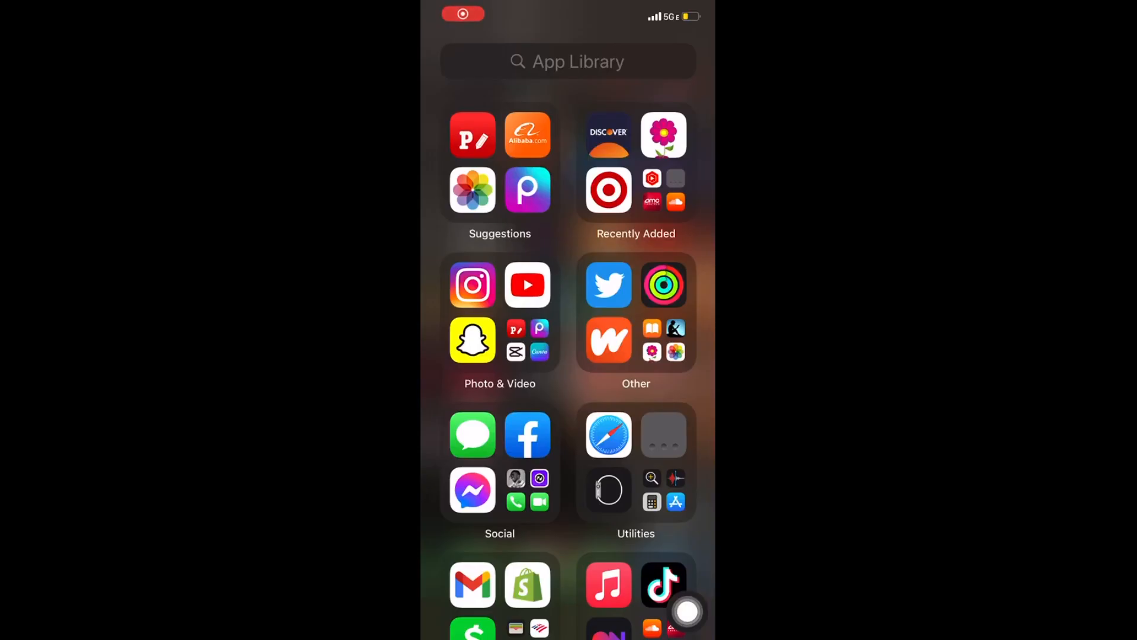
# - Search the phone's apps for "Phon" and open Phonto
pyautogui.click(568, 62)
pyautogui.write('Phon')
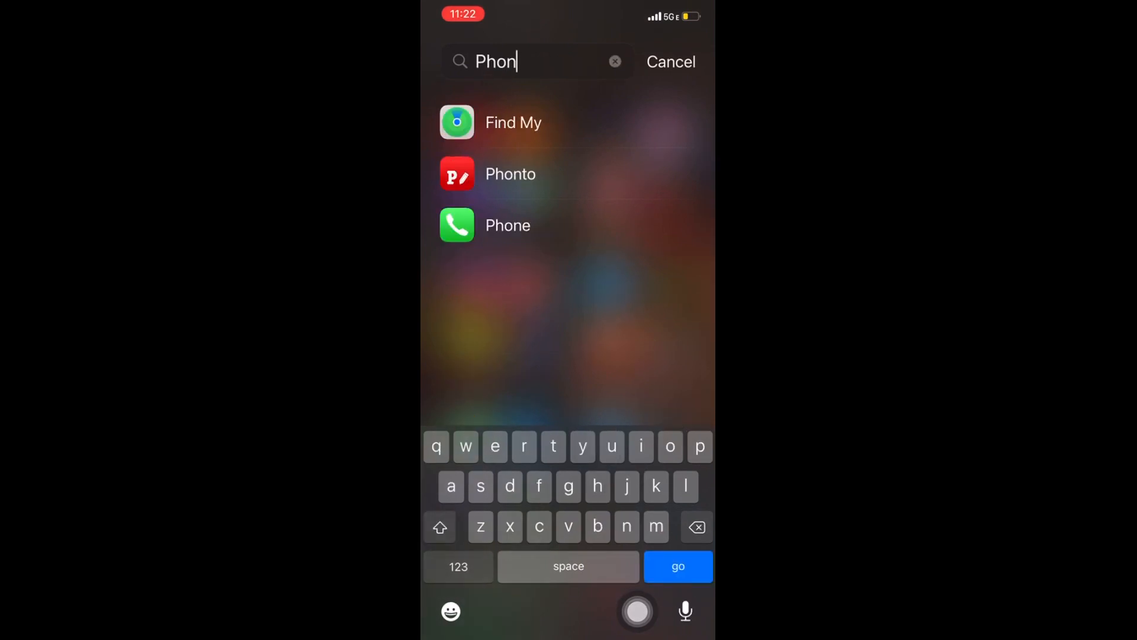
pyautogui.click(511, 174)
# - Load a new plain image from the first, transparent template at 2048 x 2048 with its colour left empty
pyautogui.click(567, 599)
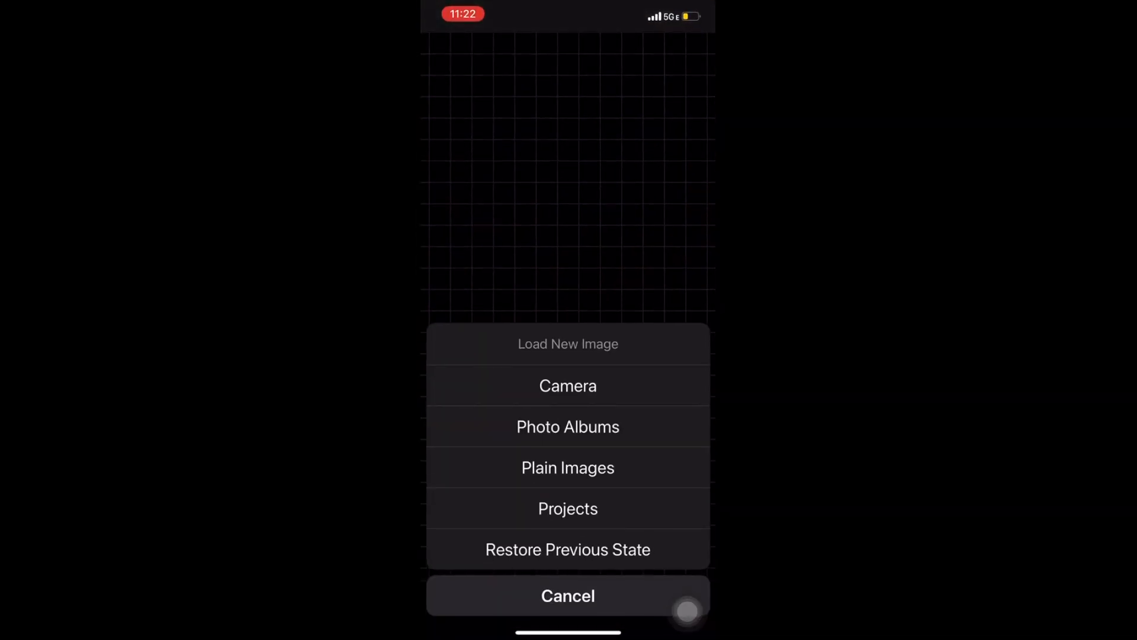
pyautogui.click(568, 467)
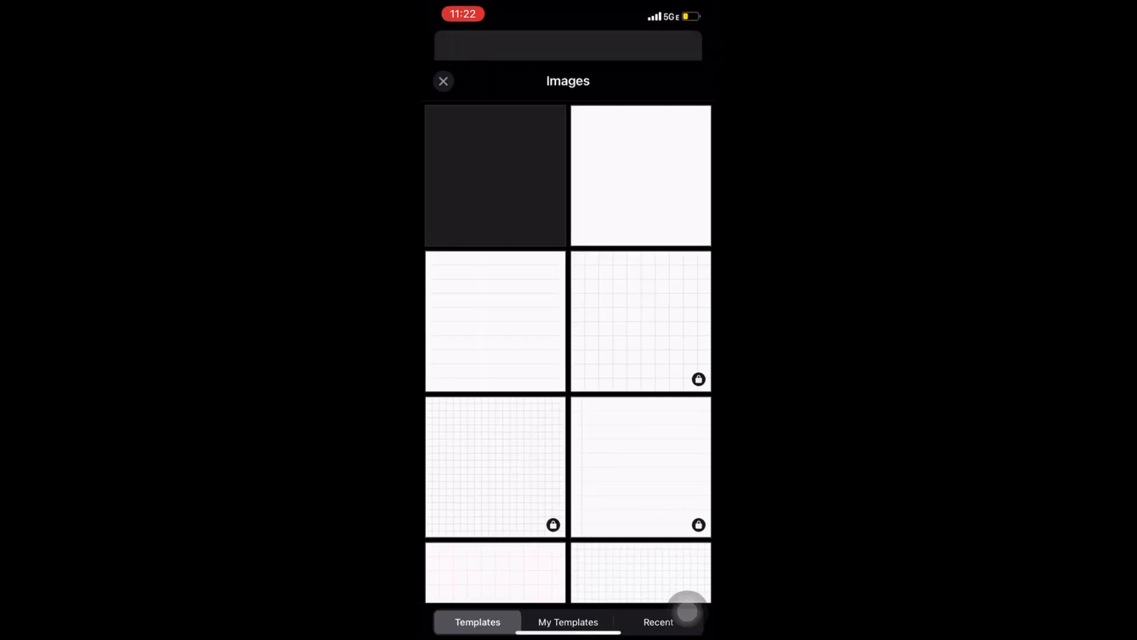
pyautogui.click(567, 600)
pyautogui.click(496, 154)
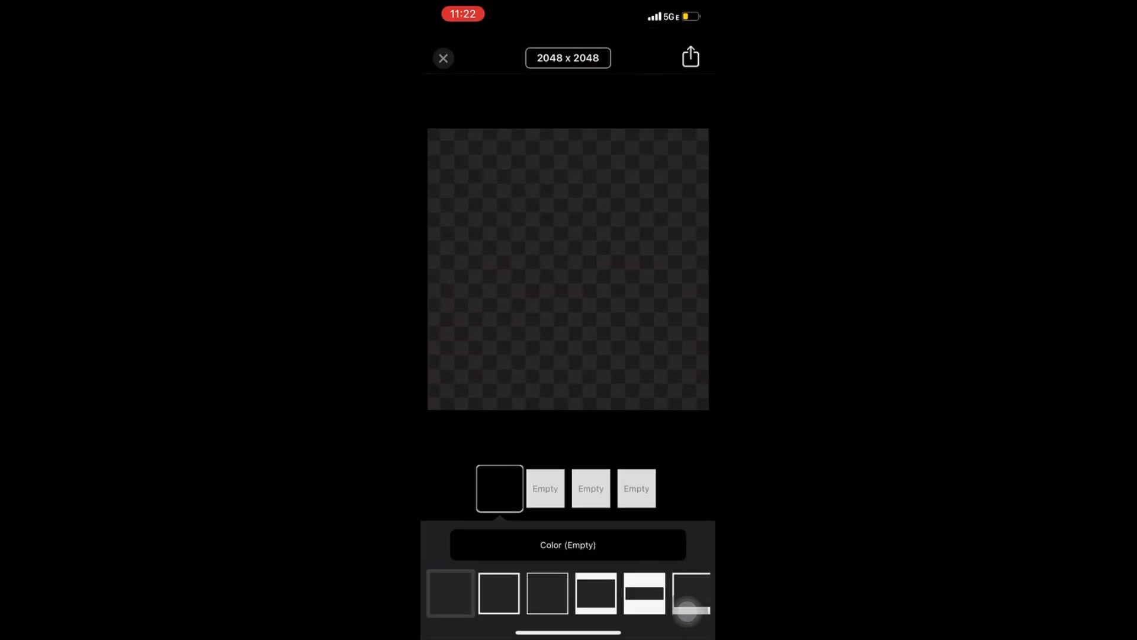
pyautogui.click(568, 542)
pyautogui.click(568, 549)
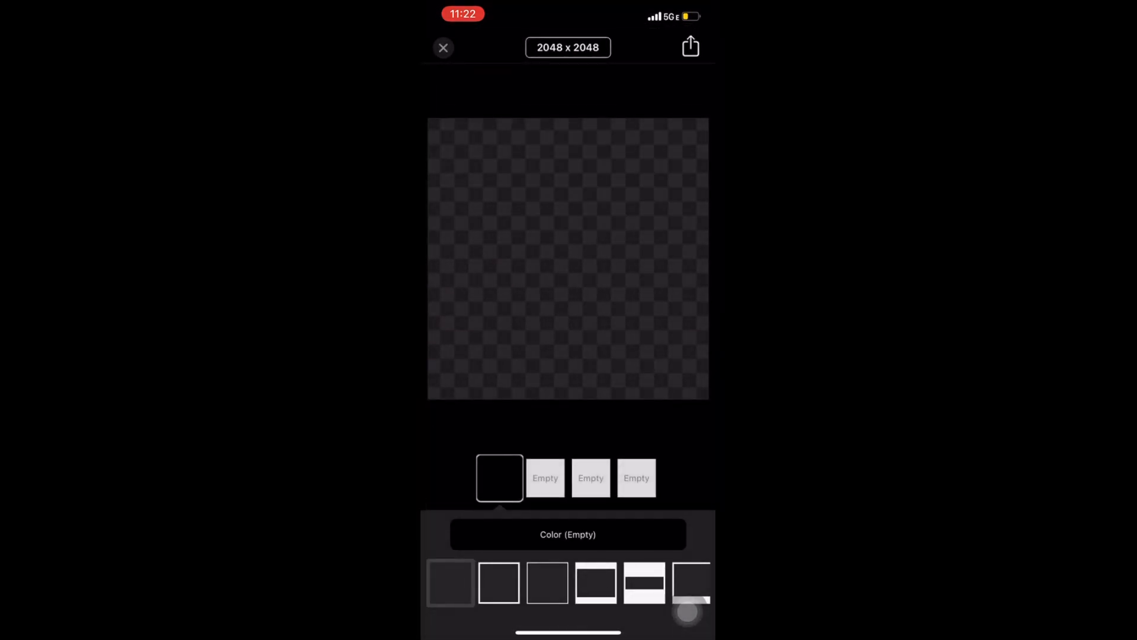
# - Add the text "Icy" to the transparent canvas in a handwritten signature font from the custom fonts
pyautogui.click(568, 330)
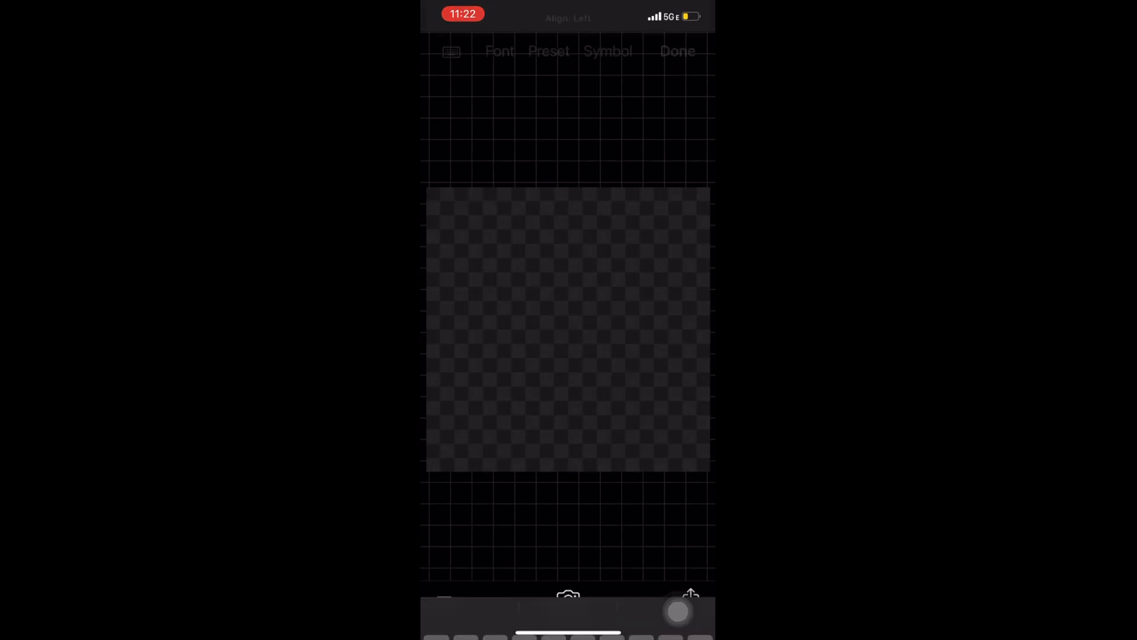
pyautogui.write('Ict')
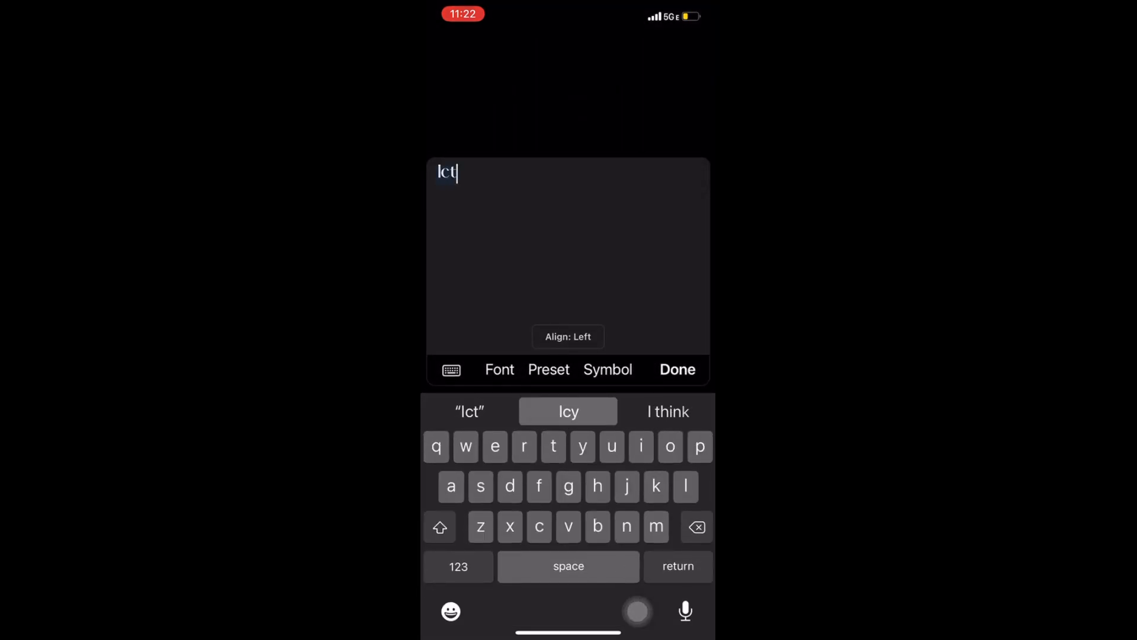
pyautogui.press('BackSpace')
pyautogui.write('y')
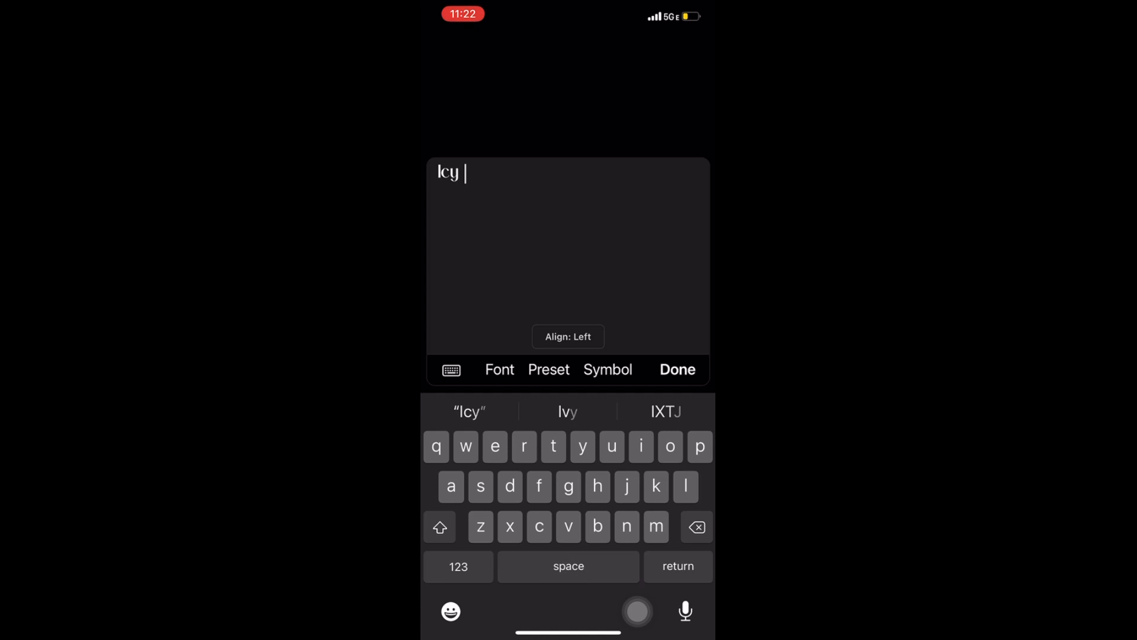
pyautogui.click(499, 369)
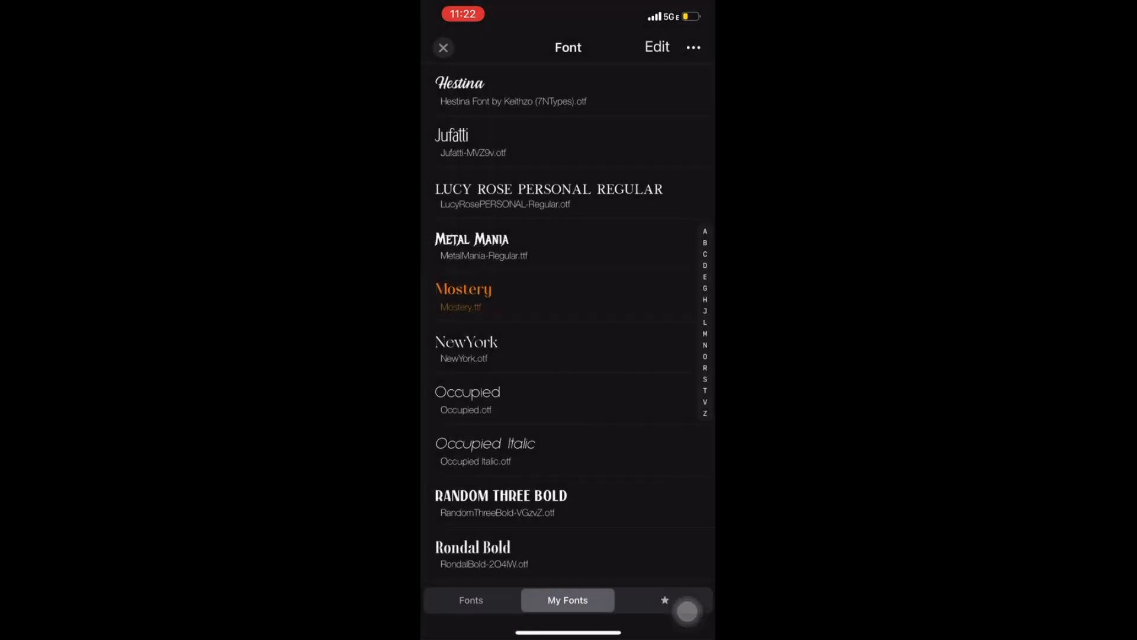
pyautogui.scroll(8, 568, 322)
pyautogui.click(482, 343)
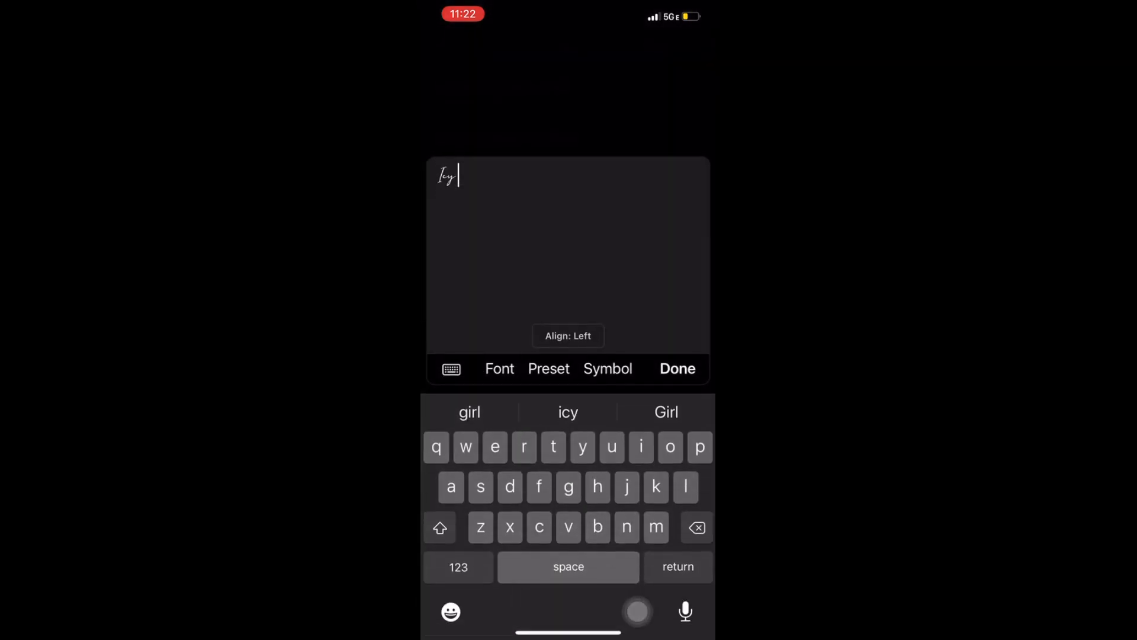
pyautogui.click(678, 367)
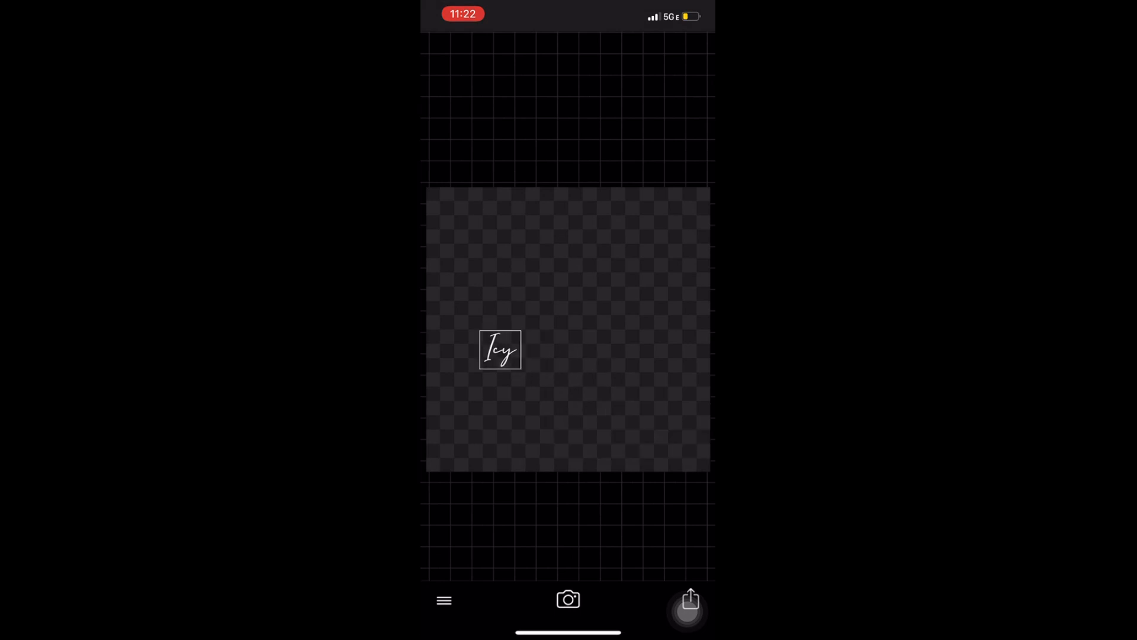
# - Add a second text reading "NAME PENDANT" beside "Icy" in the Mostery font
pyautogui.click(597, 349)
pyautogui.click(597, 326)
pyautogui.write('NAME')
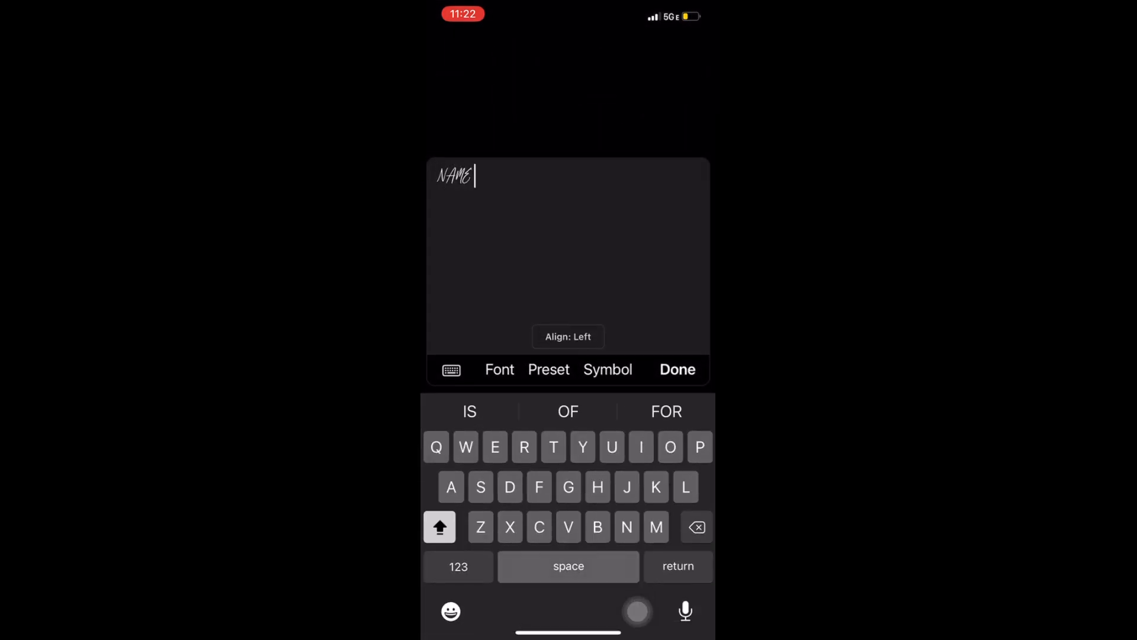
pyautogui.write(' PENDANT')
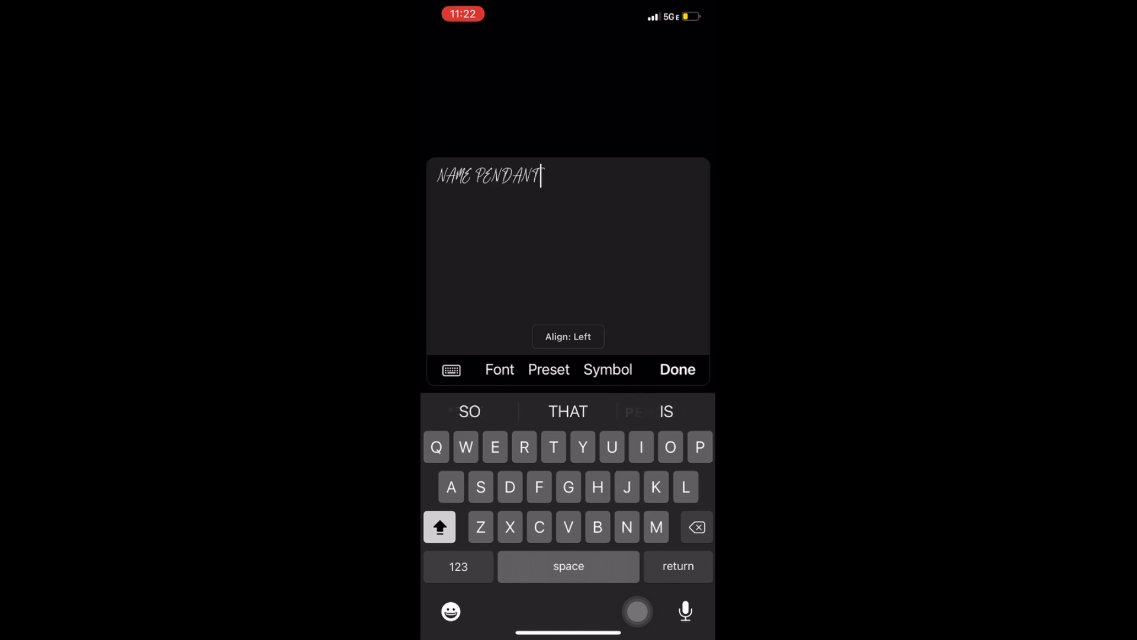
pyautogui.click(500, 319)
pyautogui.scroll(-5, 567, 323)
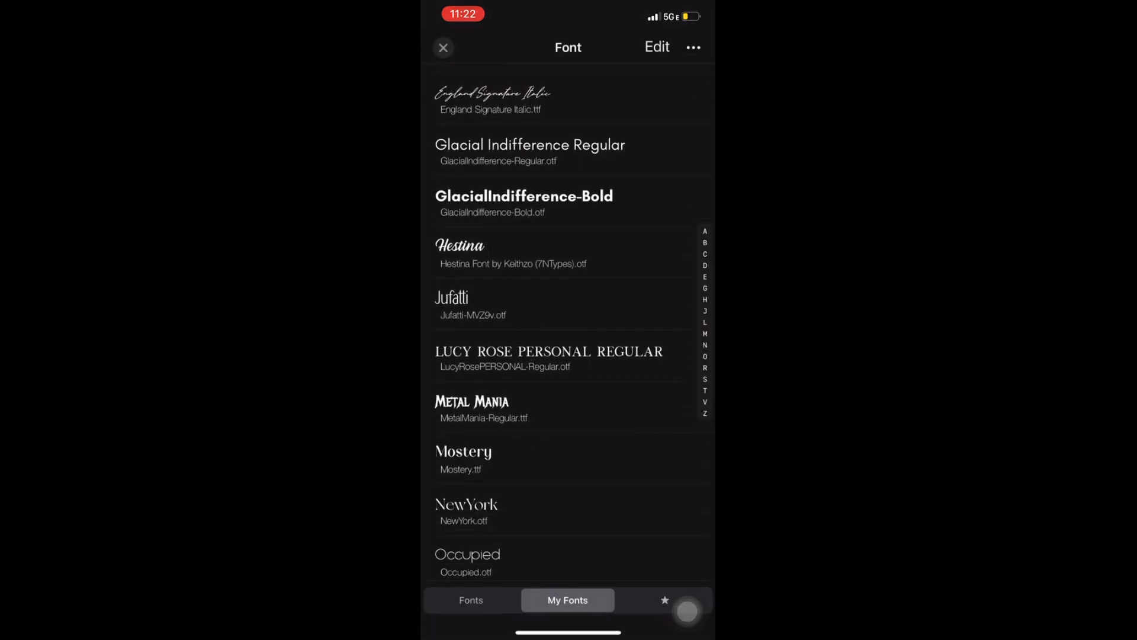
pyautogui.click(533, 391)
pyautogui.click(677, 371)
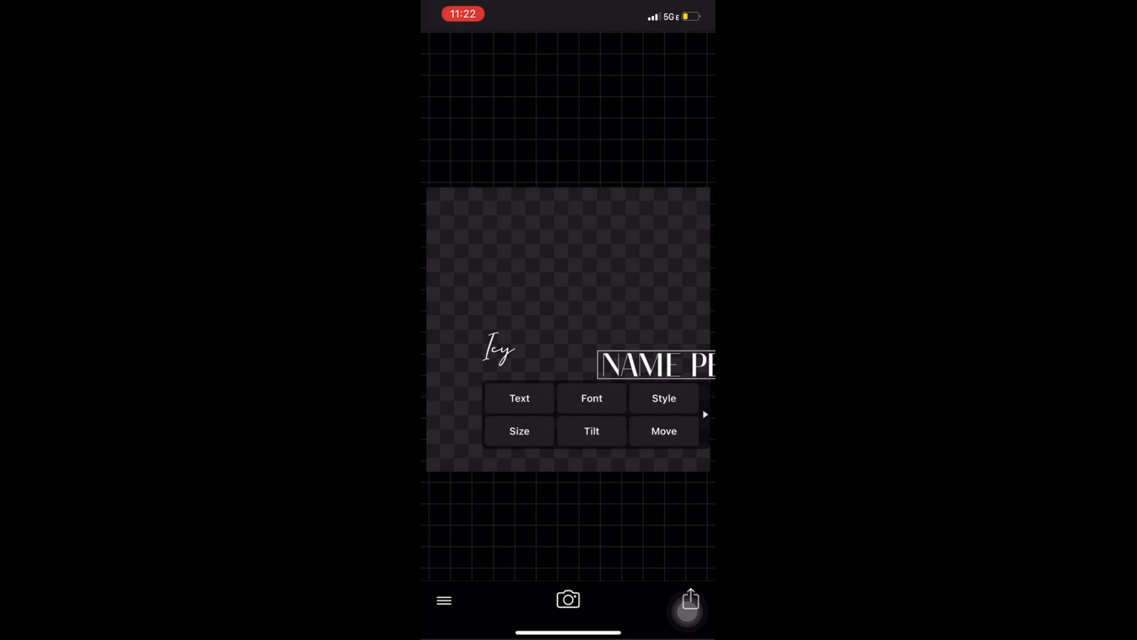
# - Set the "Icy" text colour to the saved cyan swatch #5EE1F4
pyautogui.click(499, 348)
pyautogui.click(660, 388)
pyautogui.click(703, 388)
pyautogui.click(442, 386)
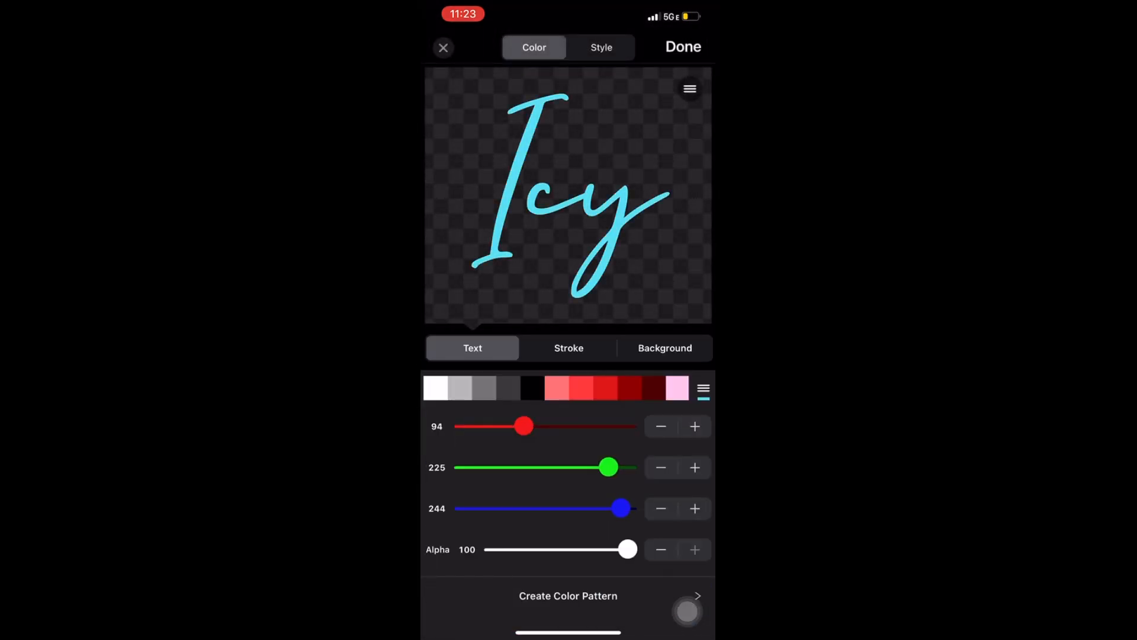
pyautogui.click(703, 388)
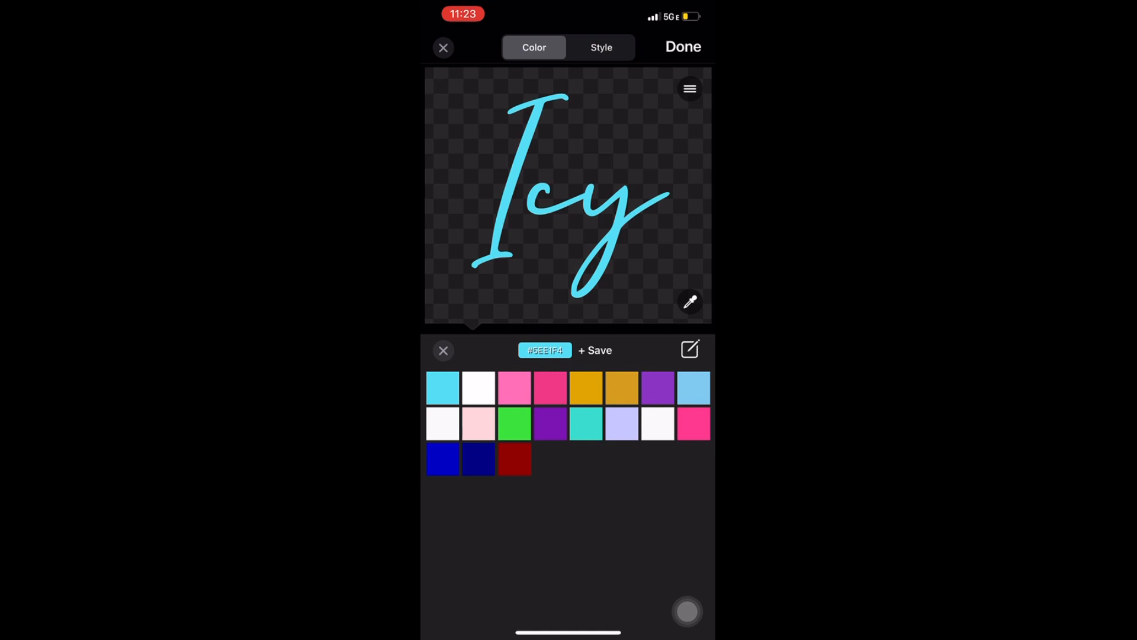
pyautogui.click(683, 47)
# - Move "Icy" near the canvas's left edge and place "NAME PENDANT" directly after it on the same line
pyautogui.moveTo(498, 349); pyautogui.dragTo(461, 344)
pyautogui.click(658, 364)
pyautogui.moveTo(657, 363); pyautogui.dragTo(557, 345)
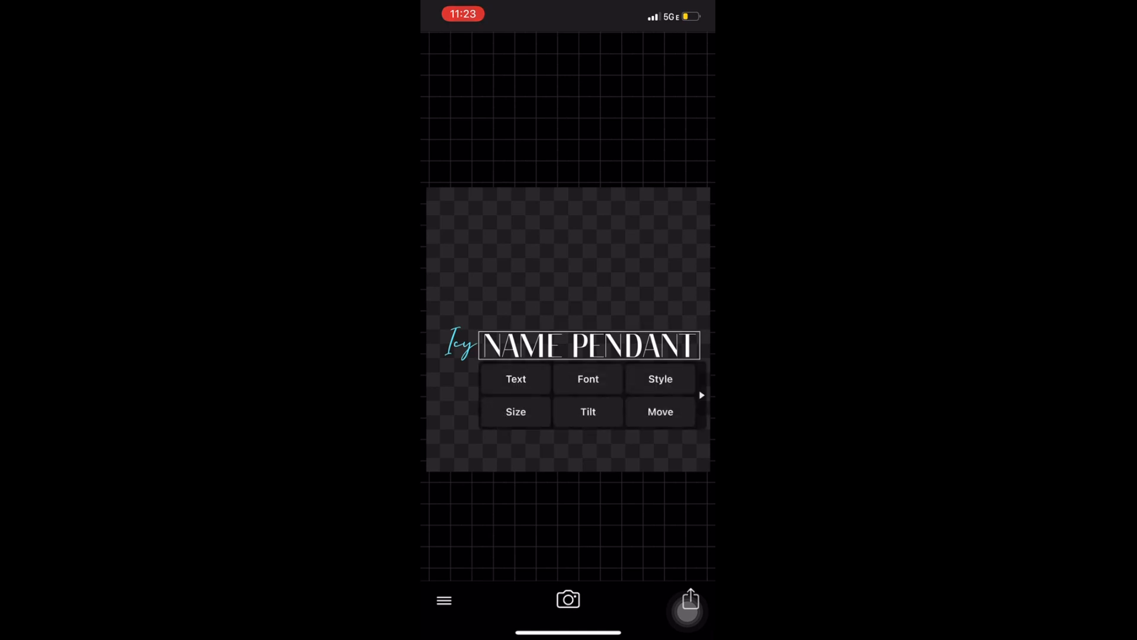
# - Change the colour of the "NAME PENDANT" text to black
pyautogui.click(661, 379)
pyautogui.click(521, 386)
pyautogui.click(683, 46)
# - Nudge "Icy" right and slightly down so it sits against the start of "NAME PENDANT"
pyautogui.click(461, 343)
pyautogui.click(601, 432)
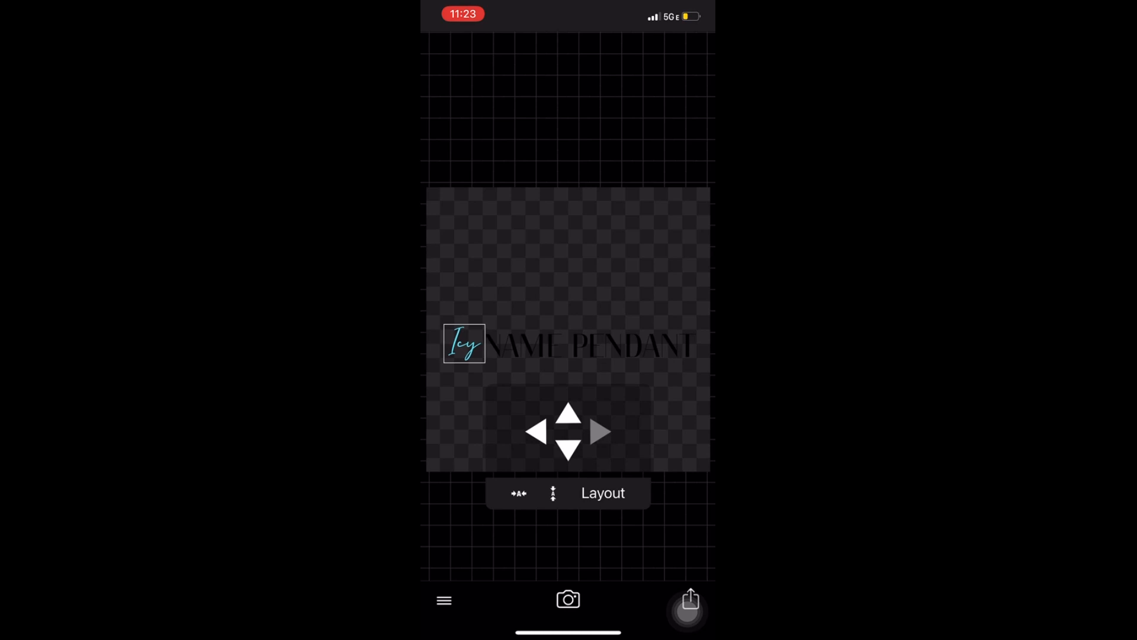
pyautogui.click(568, 450)
# - Browse the custom fonts available for the "NAME PENDANT" text
pyautogui.click(588, 346)
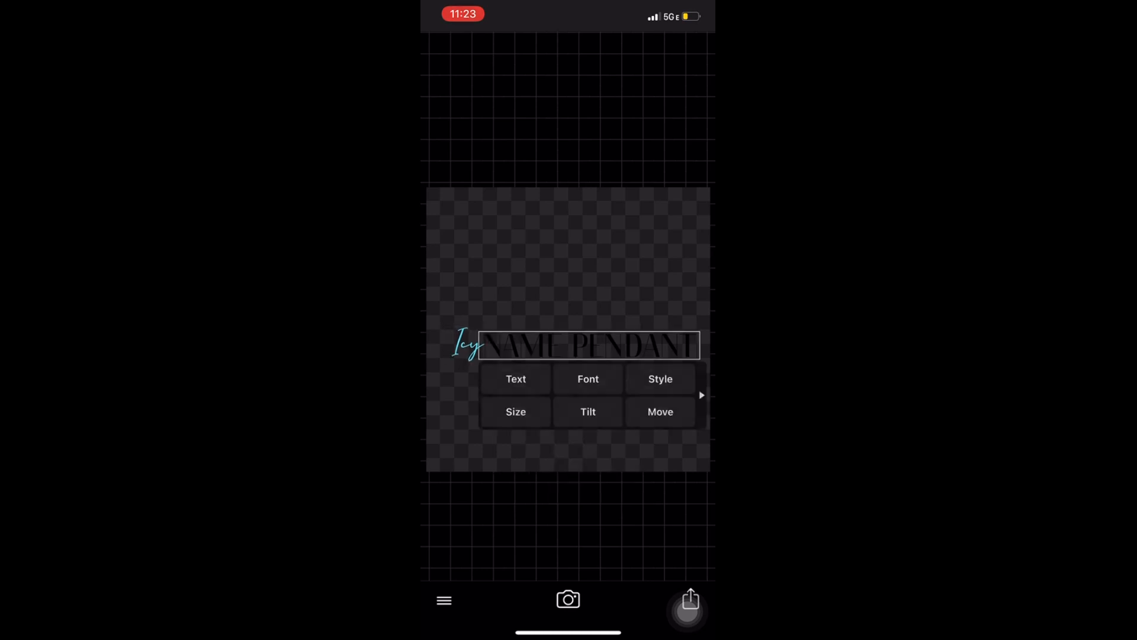
pyautogui.click(569, 490)
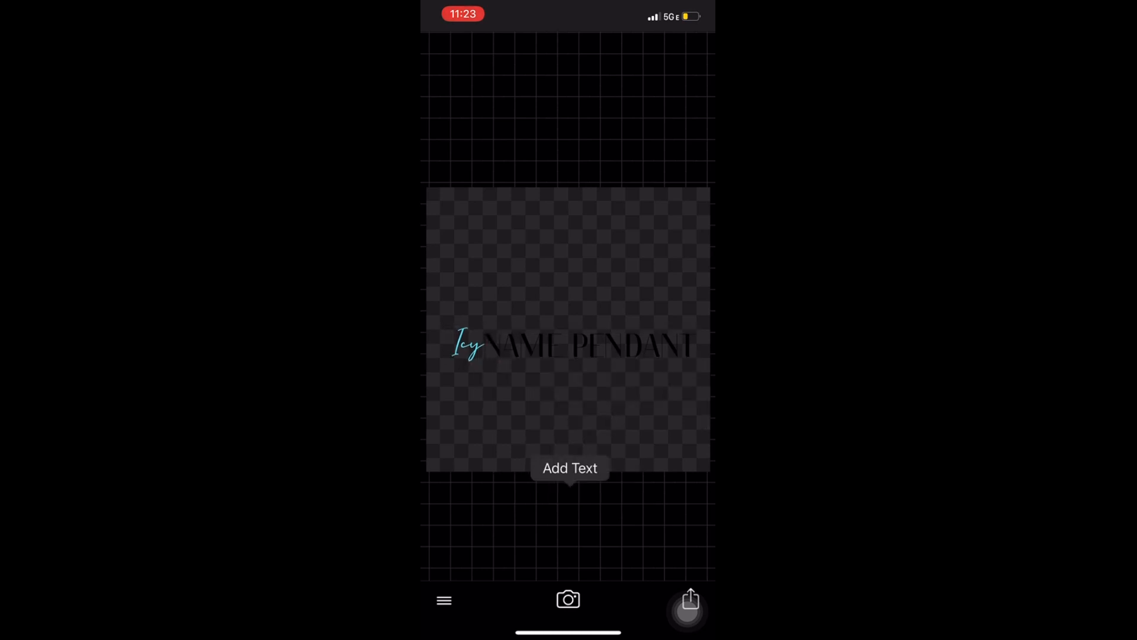
pyautogui.click(599, 410)
pyautogui.click(592, 346)
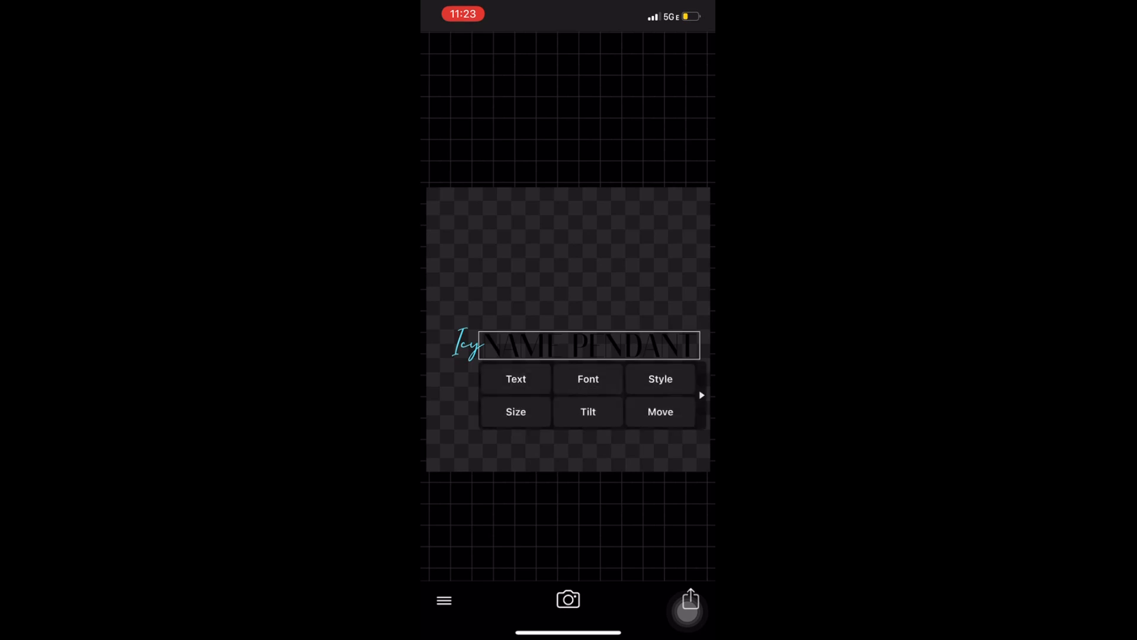
pyautogui.click(586, 376)
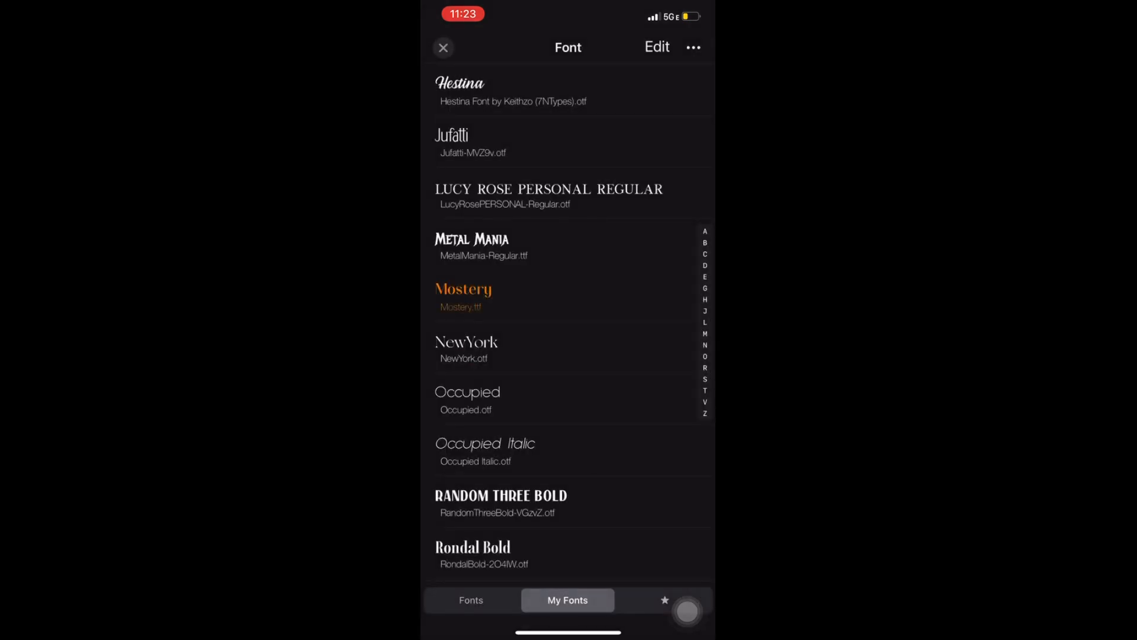
pyautogui.scroll(-2, 568, 323)
pyautogui.scroll(5, 568, 323)
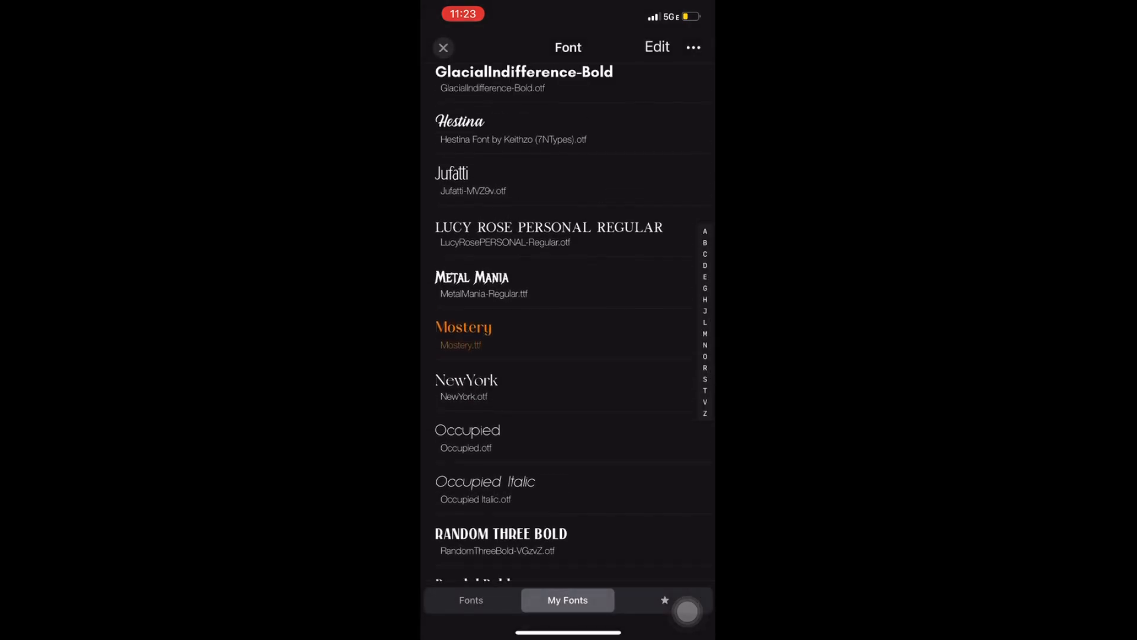
pyautogui.scroll(2, 567, 323)
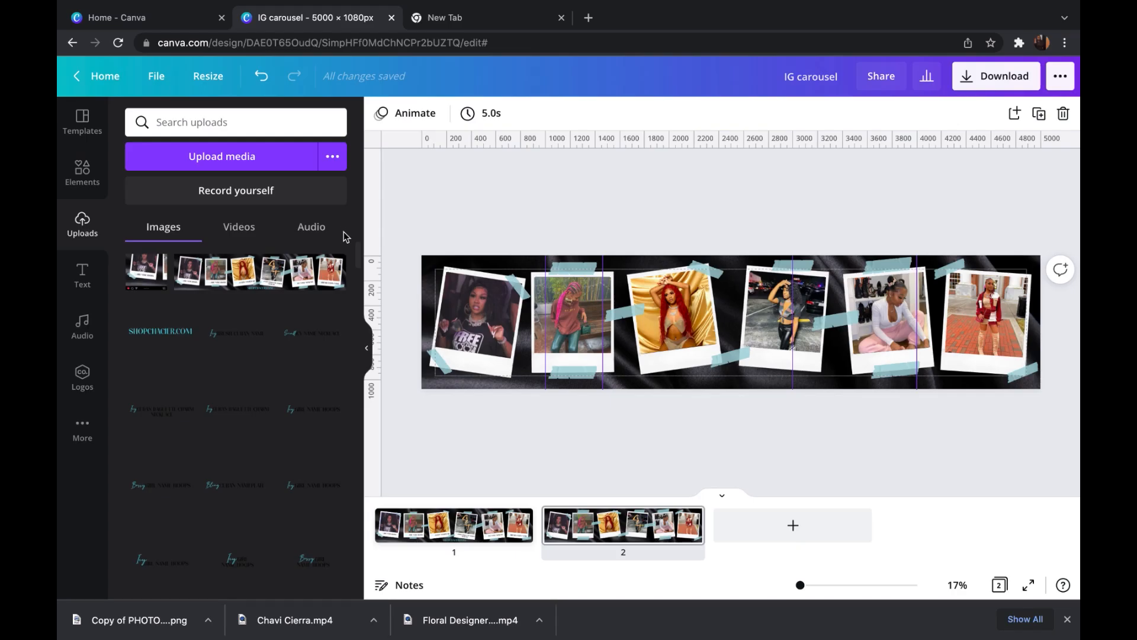
# - In Canva, place the uploaded SHOPCHACIER.COM text at the carousel's bottom centre and move the second vertical guide to about 2000 px
pyautogui.click(155, 330)
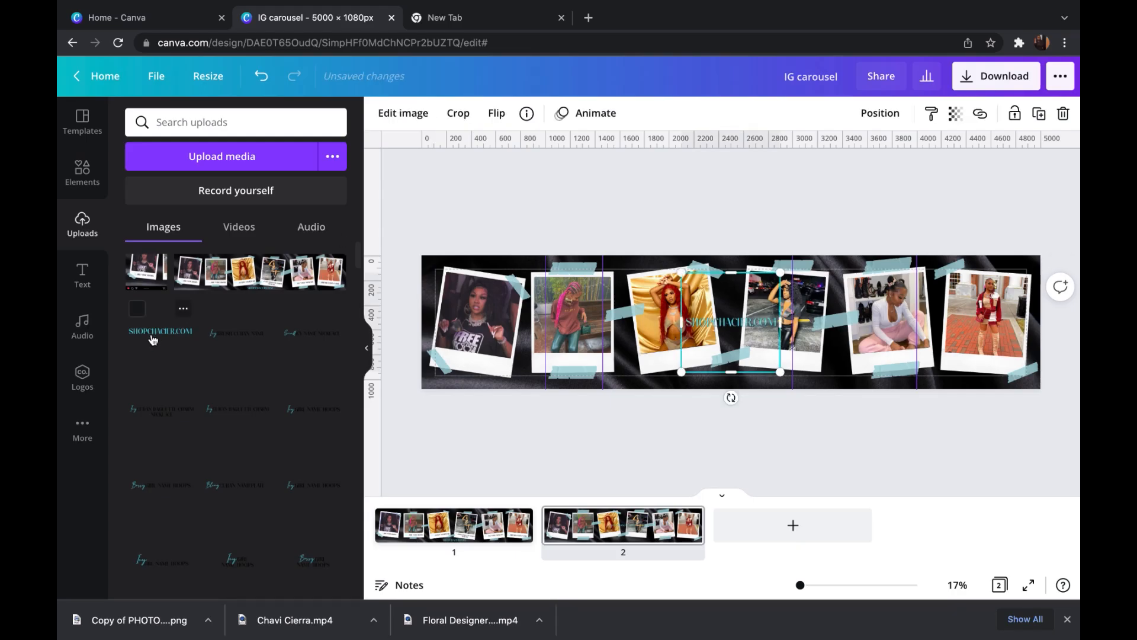
pyautogui.moveTo(733, 323); pyautogui.dragTo(734, 383)
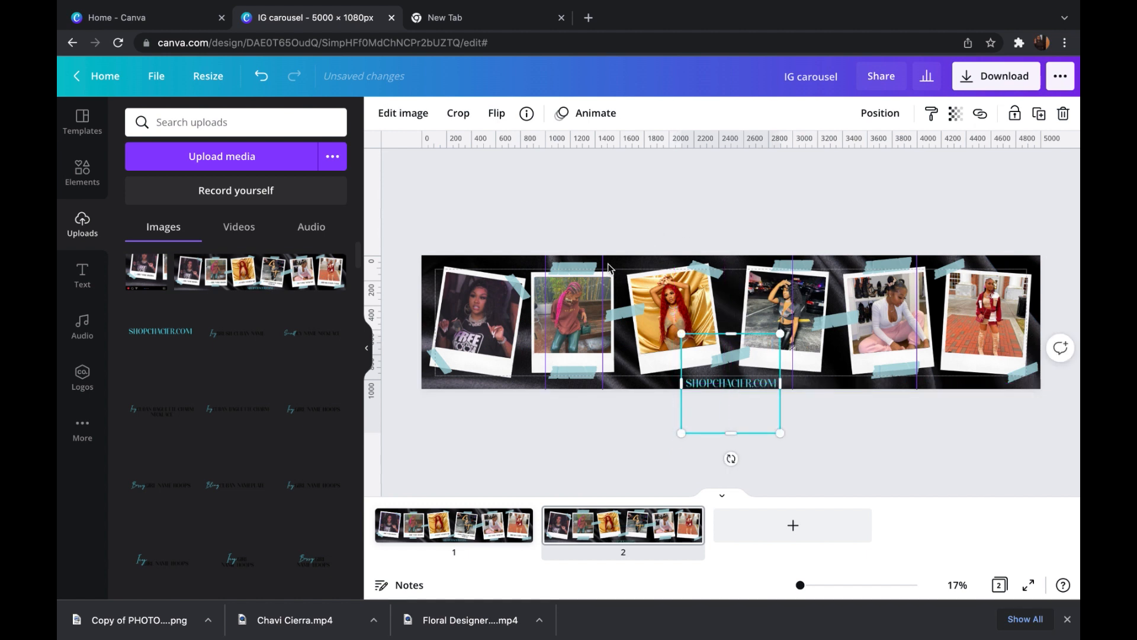
pyautogui.moveTo(601, 263); pyautogui.dragTo(668, 263)
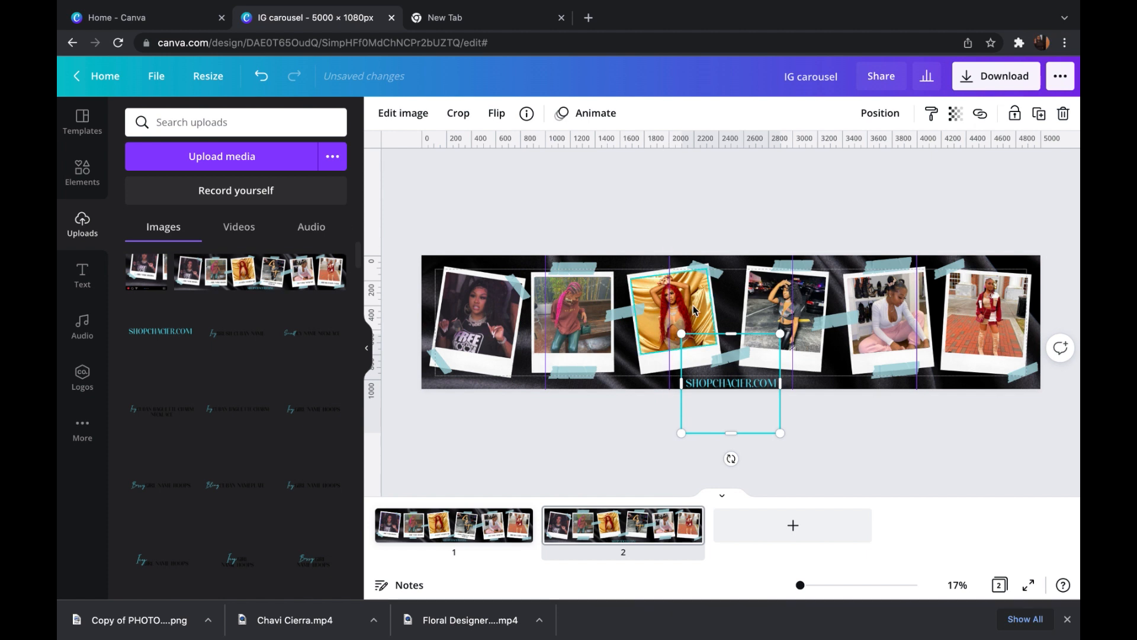
pyautogui.moveTo(722, 382); pyautogui.dragTo(723, 376)
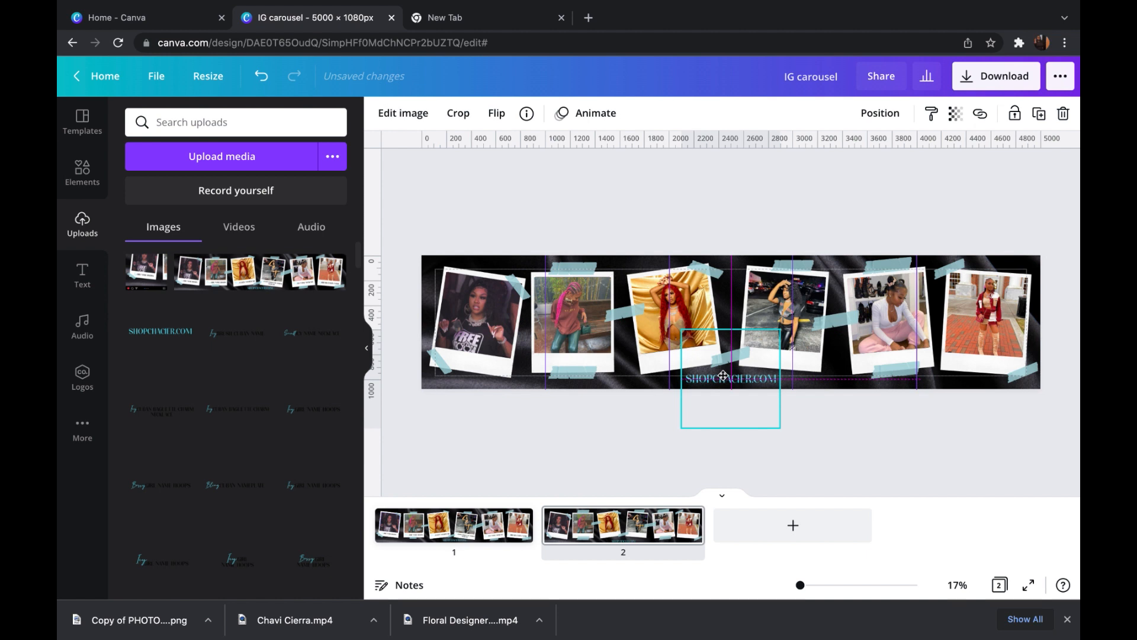
pyautogui.moveTo(723, 375); pyautogui.dragTo(723, 376)
pyautogui.click(826, 438)
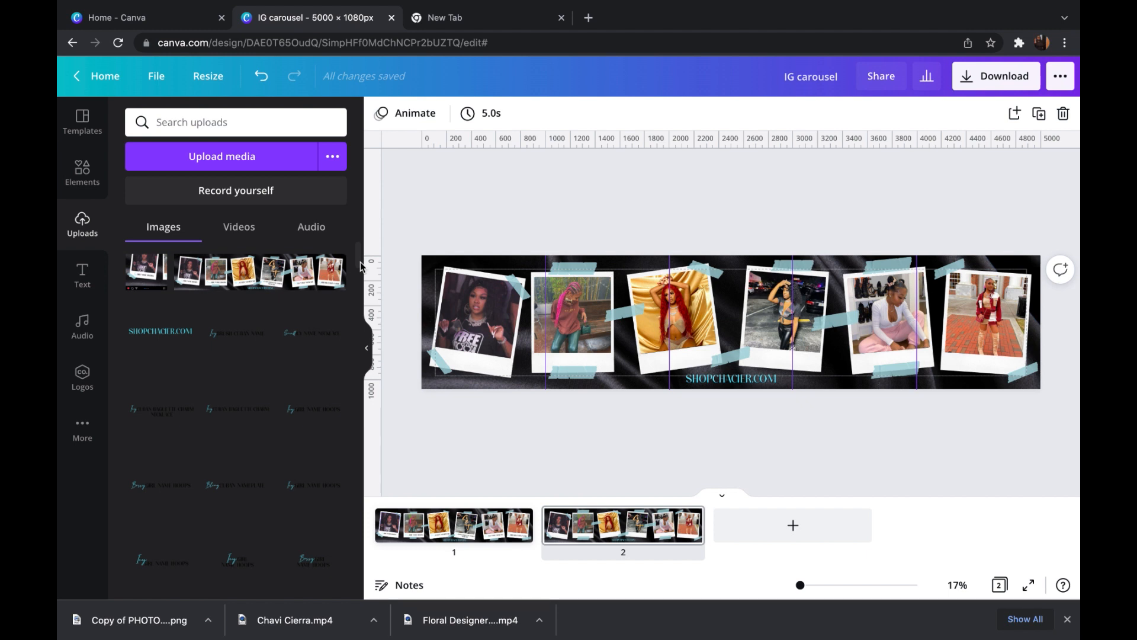
# - Add the uploaded "Icy GIRL NAME HOOPS" caption to the first polaroid's lower border, shrinking and tilting it to match the frame
pyautogui.click(314, 411)
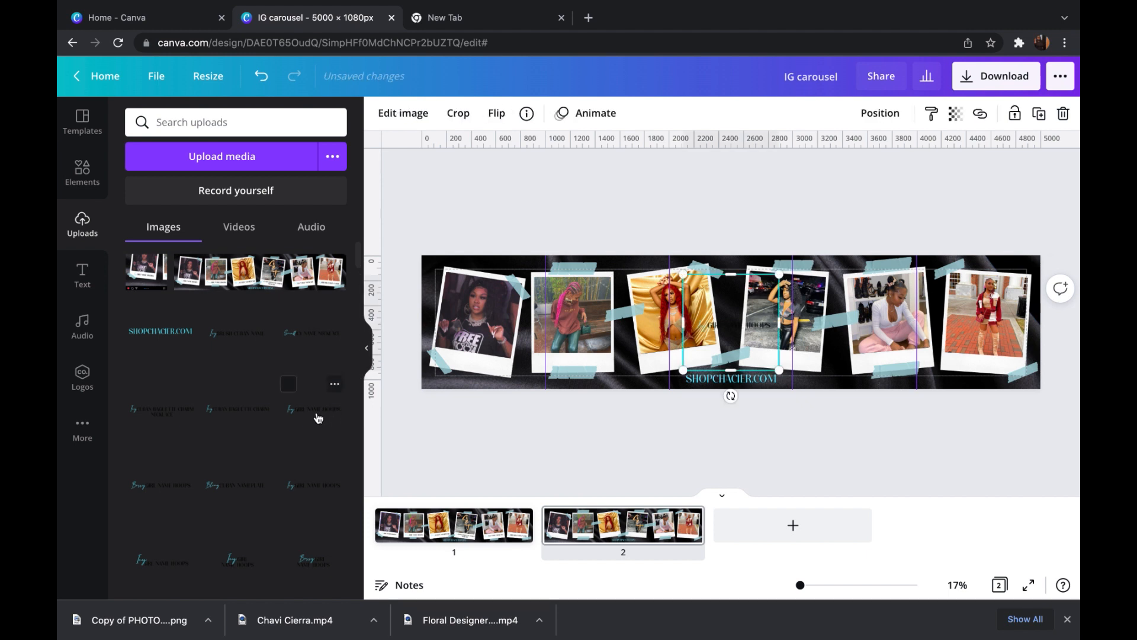
pyautogui.moveTo(751, 333); pyautogui.dragTo(502, 364)
pyautogui.moveTo(481, 430); pyautogui.dragTo(470, 449)
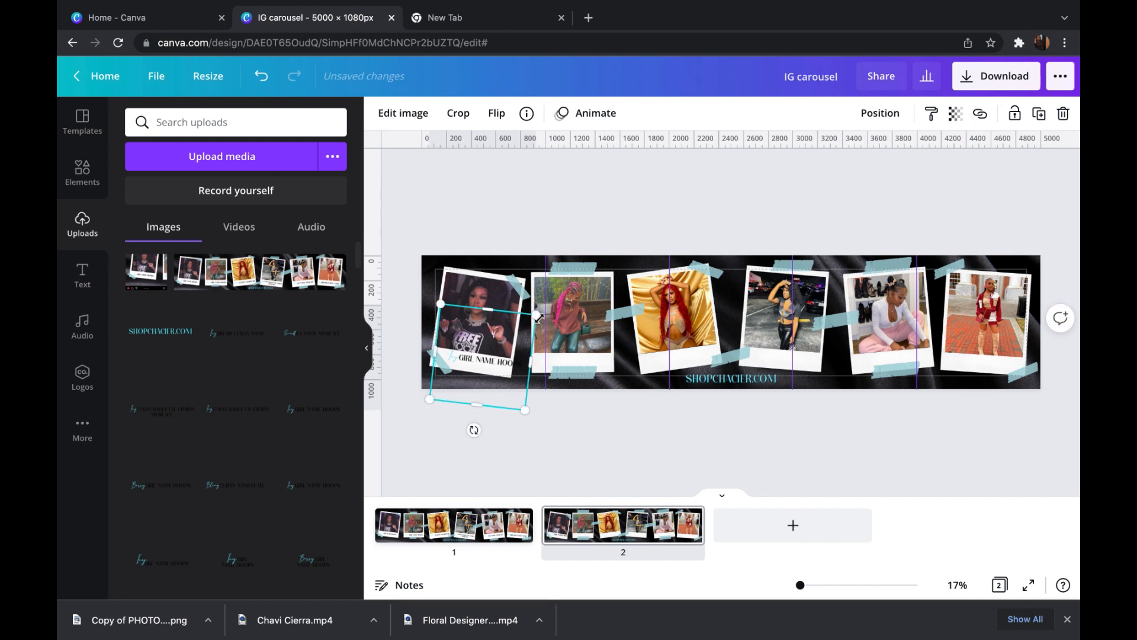
pyautogui.moveTo(539, 318); pyautogui.dragTo(525, 331)
pyautogui.moveTo(467, 429); pyautogui.dragTo(461, 426)
pyautogui.moveTo(485, 372); pyautogui.dragTo(482, 367)
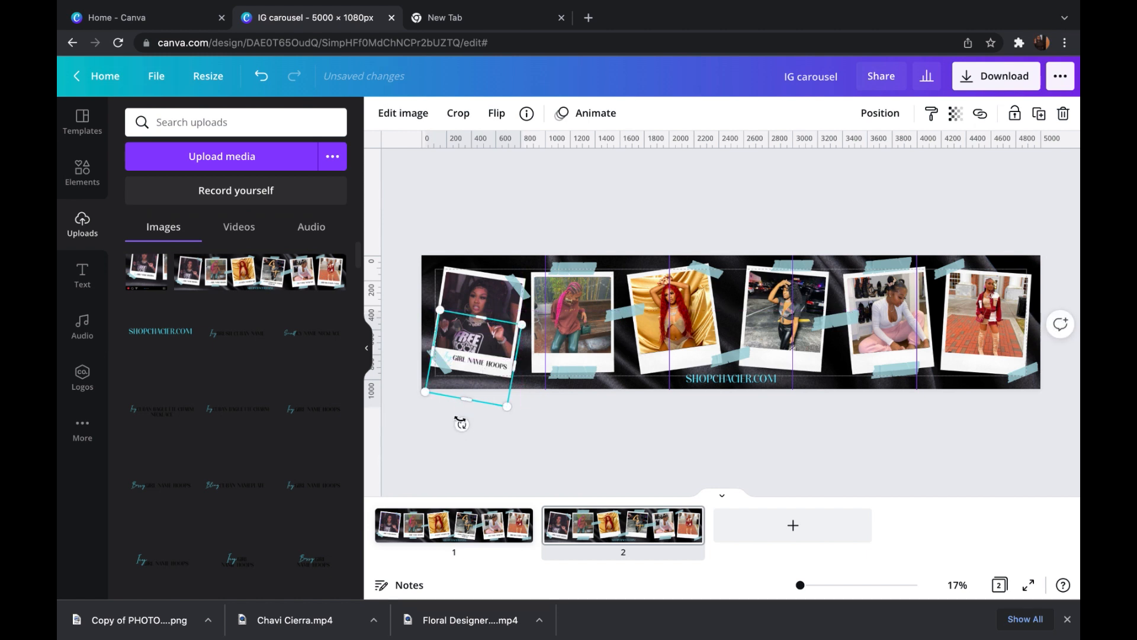
# - Shift the lower-left tape on the first polaroid outward so it clears the word "Icy"
pyautogui.click(681, 518)
pyautogui.moveTo(801, 586); pyautogui.dragTo(803, 586)
pyautogui.moveTo(590, 495); pyautogui.dragTo(485, 491)
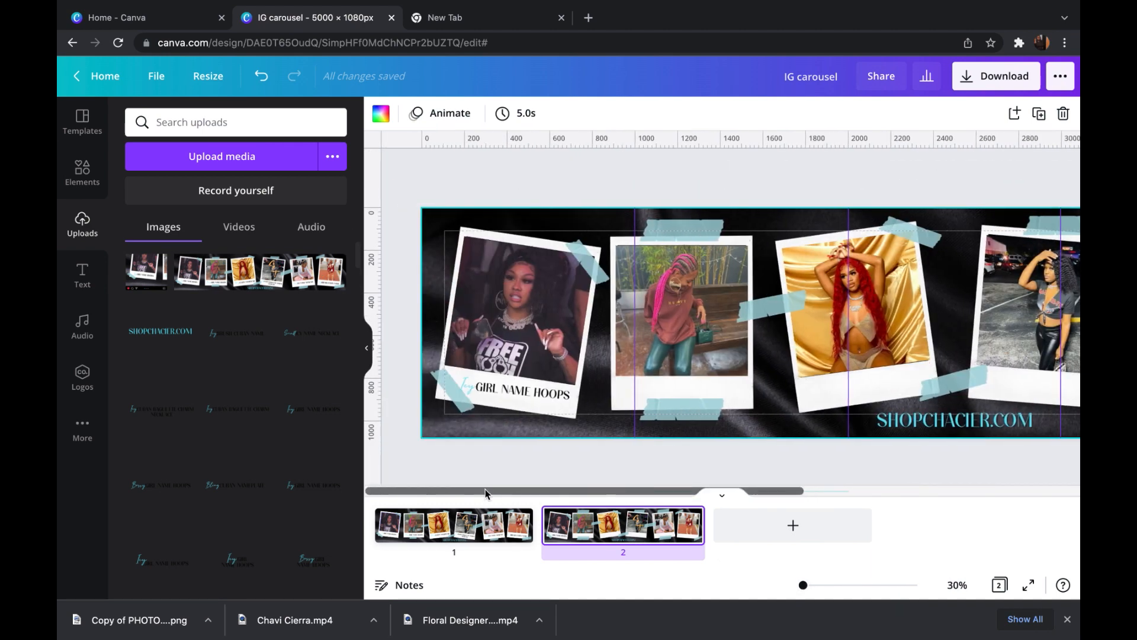
pyautogui.click(461, 408)
pyautogui.moveTo(492, 428)
pyautogui.mouseDown()
pyautogui.moveTo(463, 404)
pyautogui.moveTo(491, 427)
pyautogui.moveTo(483, 422)
pyautogui.mouseUp()
pyautogui.click(396, 372)
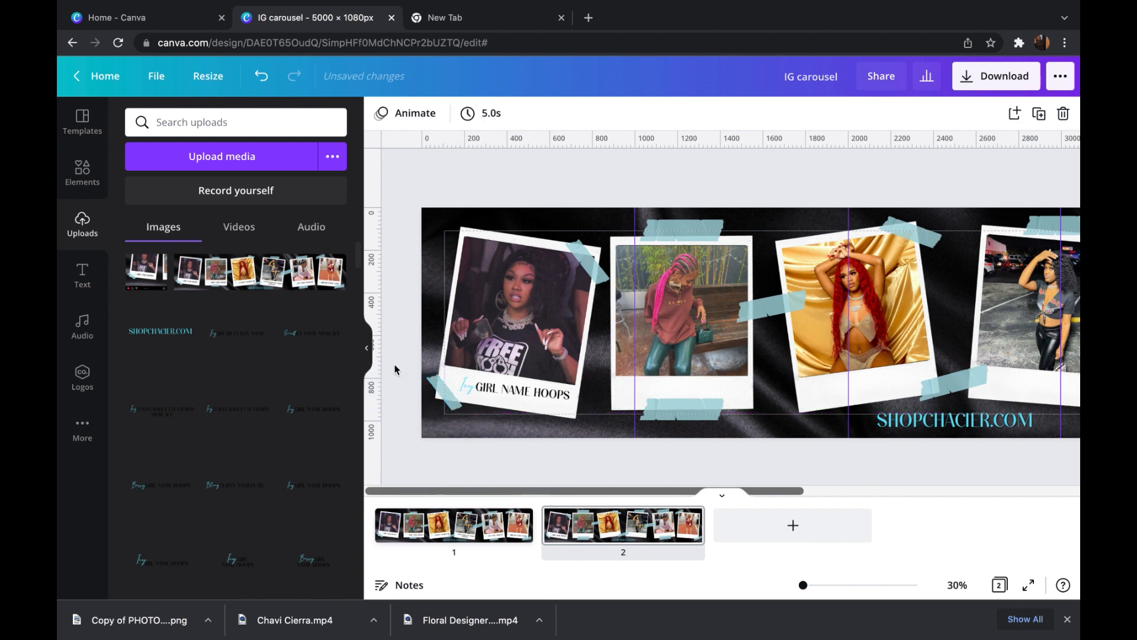
# - Crop the empty area above the first polaroid's caption, tilt it about 7° and reposition it within the white border
pyautogui.click(492, 391)
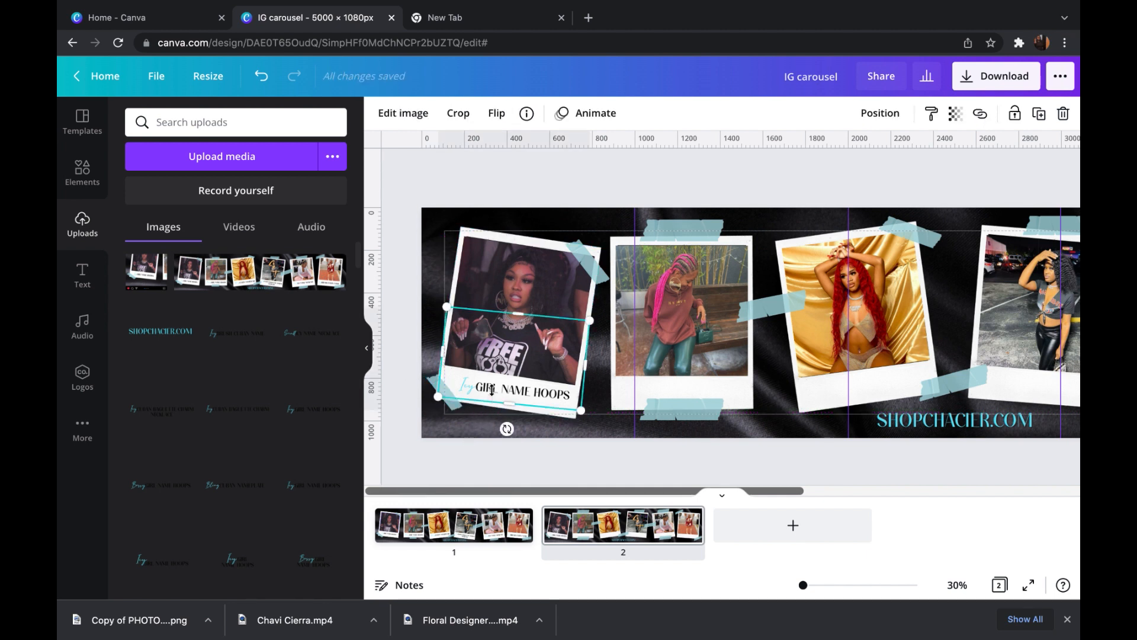
pyautogui.moveTo(514, 313); pyautogui.dragTo(513, 375)
pyautogui.moveTo(496, 428); pyautogui.dragTo(499, 429)
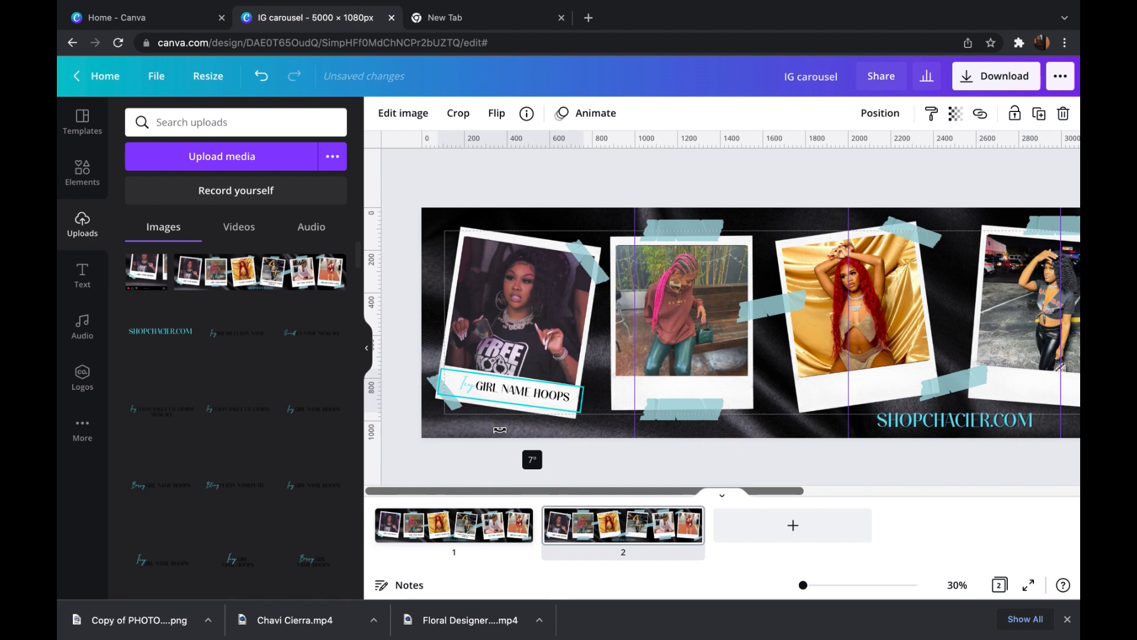
pyautogui.moveTo(499, 431); pyautogui.dragTo(513, 430)
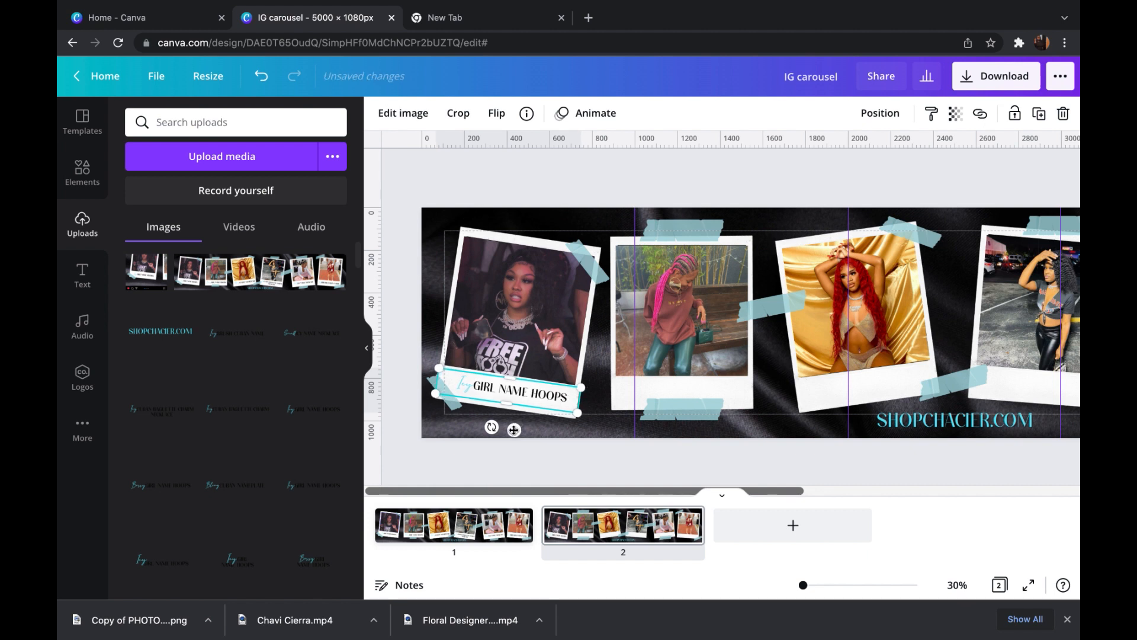
pyautogui.click(626, 472)
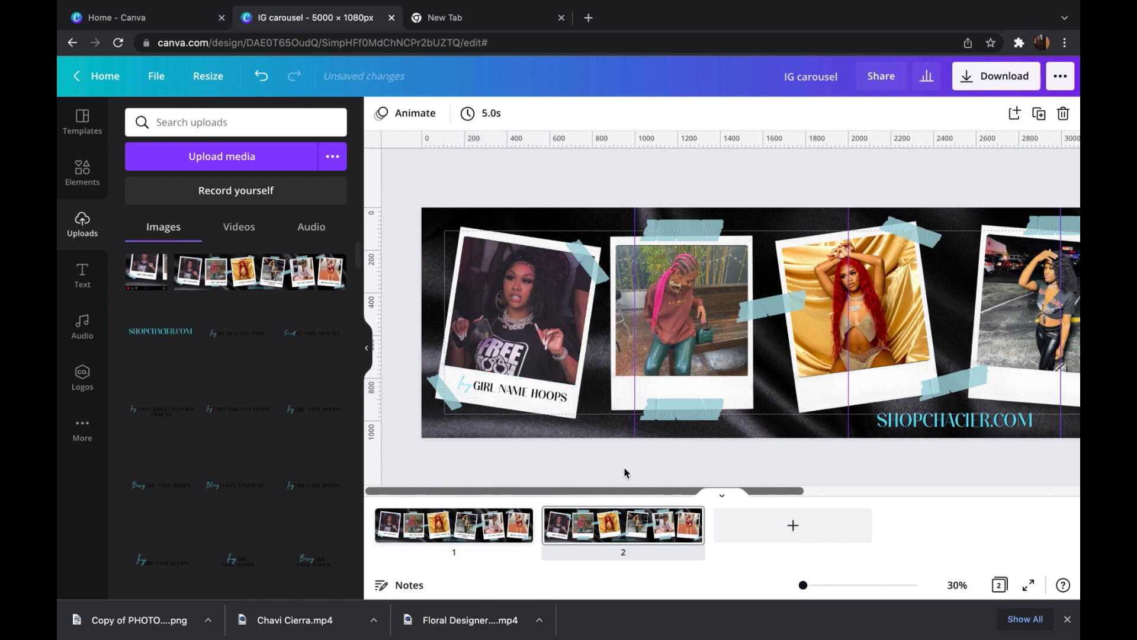
# - Add the uploaded "Bossy GIRL NAME HOOPS" caption to the second polaroid, cropped and resized to fit its lower white border
pyautogui.click(175, 495)
pyautogui.moveTo(965, 361); pyautogui.dragTo(680, 421)
pyautogui.moveTo(682, 371); pyautogui.dragTo(716, 328)
pyautogui.moveTo(715, 395); pyautogui.dragTo(685, 410)
pyautogui.moveTo(730, 384); pyautogui.dragTo(753, 389)
pyautogui.moveTo(698, 415); pyautogui.dragTo(696, 431)
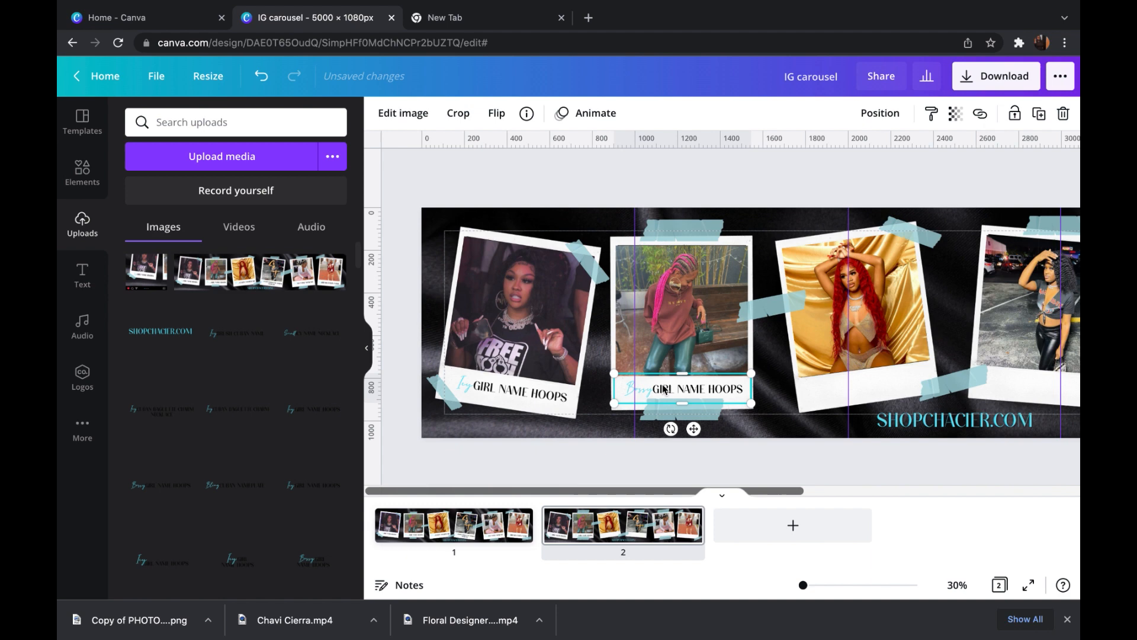
# - Add the uploaded "Bling CUBAN NAMEPLATE" caption to the third polaroid's lower border, cropped, shrunk and tilted to match the frame
pyautogui.click(753, 459)
pyautogui.click(248, 487)
pyautogui.moveTo(941, 308); pyautogui.dragTo(824, 192)
pyautogui.moveTo(899, 191); pyautogui.dragTo(913, 252)
pyautogui.moveTo(897, 336); pyautogui.dragTo(862, 439)
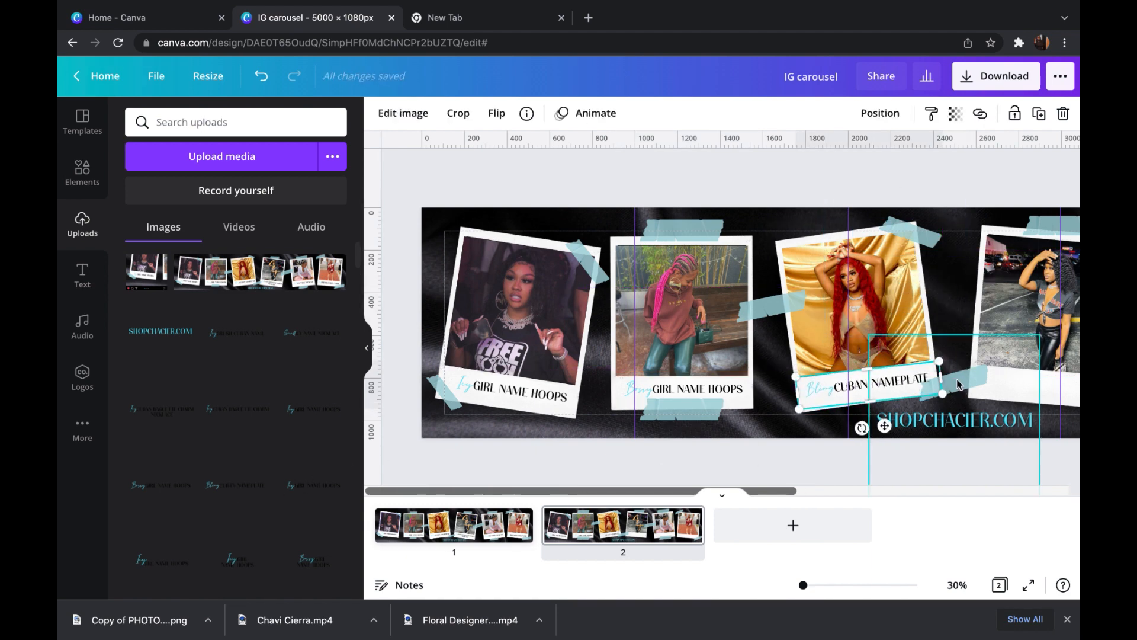
pyautogui.moveTo(955, 386); pyautogui.dragTo(956, 393)
pyautogui.click(919, 424)
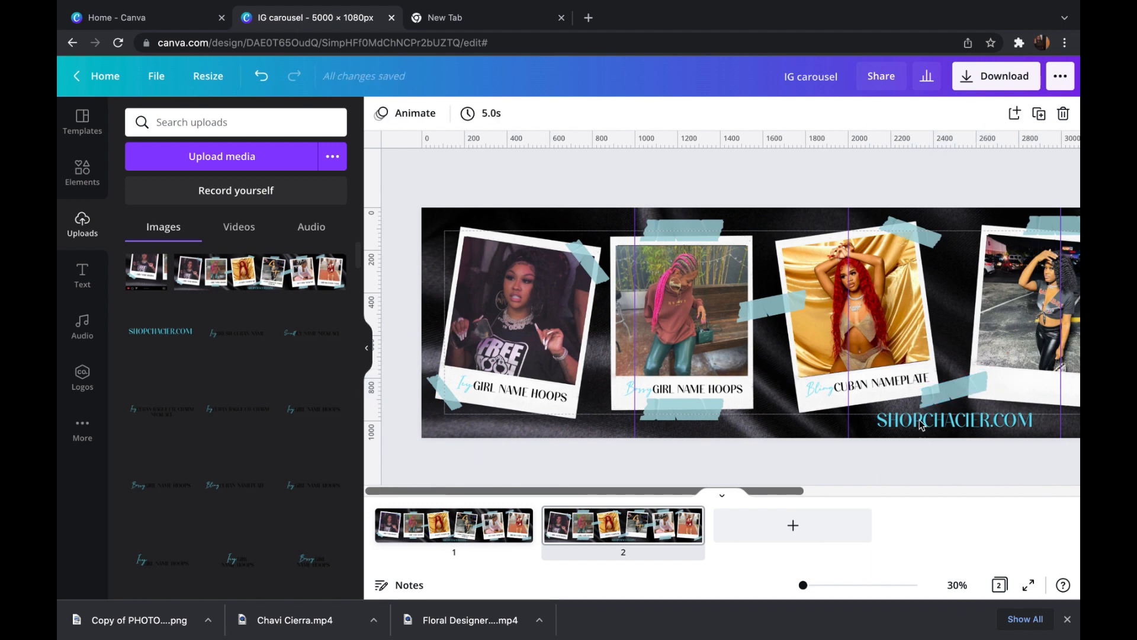
# - Add the uploaded "Icy CUBAN BAGUETTE CHARM NECKLACE" caption to the fourth polaroid, cropped, resized and tilted to fit its lower white border
pyautogui.hscroll(5, 936, 472)
pyautogui.click(171, 410)
pyautogui.moveTo(664, 337); pyautogui.dragTo(725, 396)
pyautogui.moveTo(691, 361); pyautogui.dragTo(752, 393)
pyautogui.moveTo(739, 335); pyautogui.dragTo(739, 375)
pyautogui.moveTo(738, 428); pyautogui.dragTo(741, 406)
pyautogui.moveTo(727, 433); pyautogui.dragTo(723, 436)
pyautogui.moveTo(787, 379); pyautogui.dragTo(823, 371)
pyautogui.moveTo(770, 386); pyautogui.dragTo(807, 372)
pyautogui.click(800, 454)
pyautogui.click(781, 392)
pyautogui.moveTo(803, 414); pyautogui.dragTo(795, 410)
pyautogui.moveTo(769, 386); pyautogui.dragTo(771, 389)
pyautogui.click(822, 469)
# - Add the uploaded "ICY NAME NECKLACE" caption to the fifth polaroid's lower border, cropping its empty areas and tilting it to match the frame
pyautogui.click(312, 344)
pyautogui.moveTo(668, 306); pyautogui.dragTo(752, 221)
pyautogui.moveTo(693, 280); pyautogui.dragTo(910, 385)
pyautogui.moveTo(899, 468); pyautogui.dragTo(908, 467)
pyautogui.moveTo(903, 327); pyautogui.dragTo(908, 371)
pyautogui.moveTo(918, 444); pyautogui.dragTo(911, 399)
pyautogui.moveTo(966, 369); pyautogui.dragTo(991, 360)
pyautogui.moveTo(917, 426); pyautogui.dragTo(925, 391)
# - Add the uploaded "Icy BRUSH CUBAN NAME" caption to the sixth polaroid, cropped, resized and tilted to fit its lower white border
pyautogui.moveTo(923, 491); pyautogui.dragTo(1012, 492)
pyautogui.click(971, 465)
pyautogui.click(237, 333)
pyautogui.moveTo(530, 301)
pyautogui.mouseDown()
pyautogui.moveTo(571, 260)
pyautogui.moveTo(925, 388)
pyautogui.mouseUp()
pyautogui.moveTo(924, 342); pyautogui.dragTo(925, 369)
pyautogui.moveTo(924, 427)
pyautogui.mouseDown()
pyautogui.moveTo(923, 399)
pyautogui.moveTo(910, 425)
pyautogui.mouseUp()
pyautogui.moveTo(967, 385); pyautogui.dragTo(1019, 379)
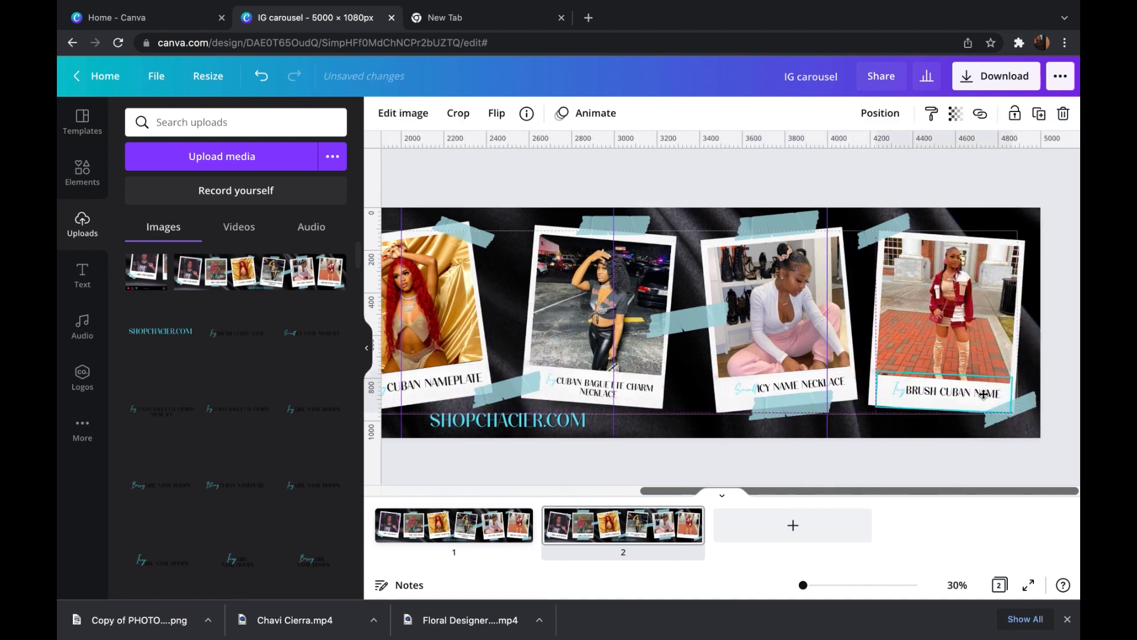
pyautogui.click(926, 470)
# - Download only page 2 of the carousel as a PNG at size 2.5
pyautogui.moveTo(803, 585); pyautogui.dragTo(799, 586)
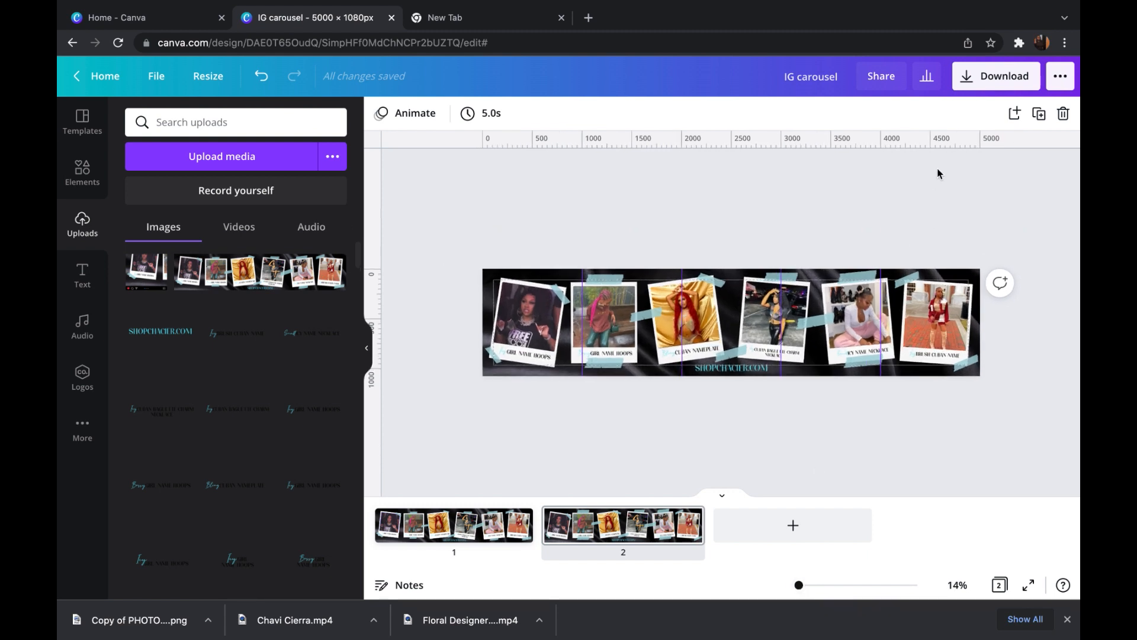
pyautogui.click(988, 85)
pyautogui.moveTo(912, 209); pyautogui.dragTo(1004, 219)
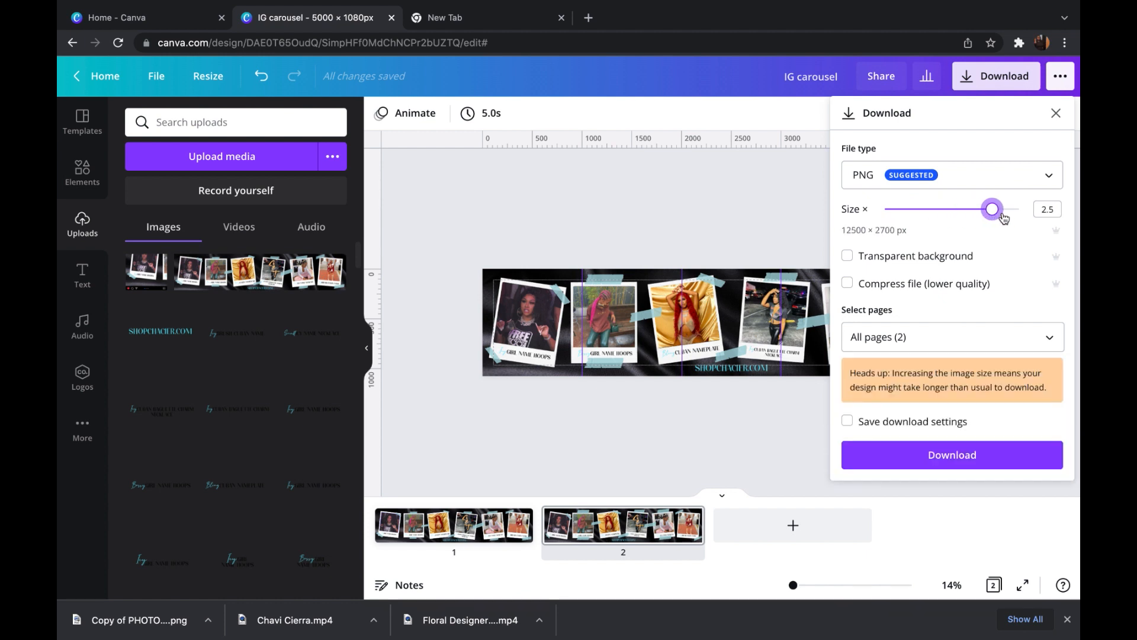
pyautogui.click(937, 333)
pyautogui.click(915, 377)
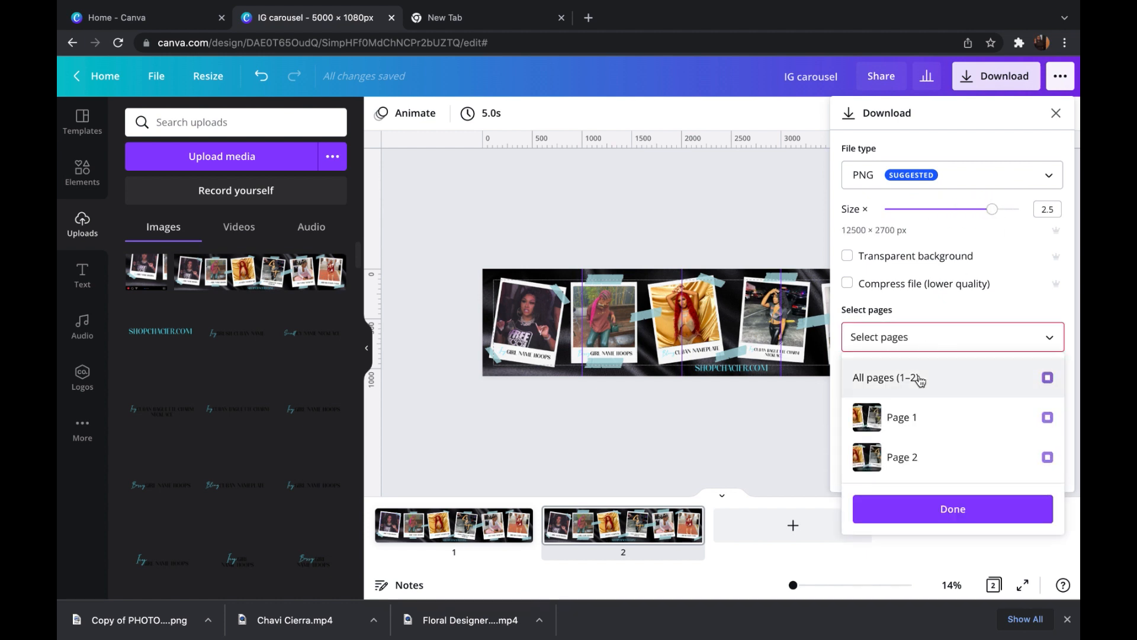
pyautogui.click(914, 463)
pyautogui.click(909, 511)
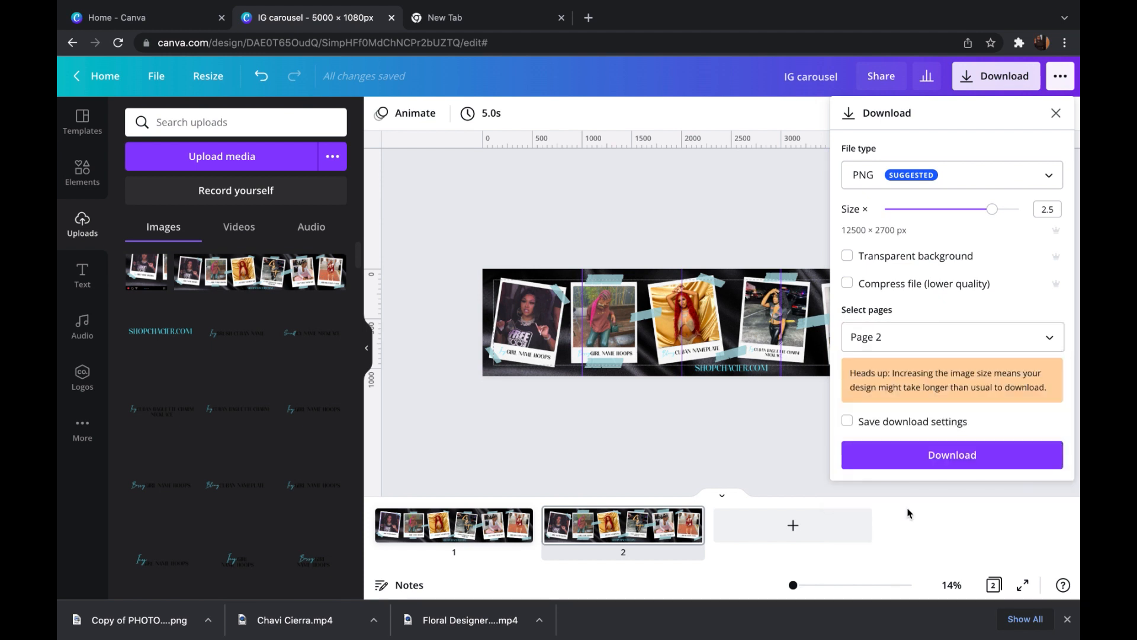
pyautogui.click(894, 462)
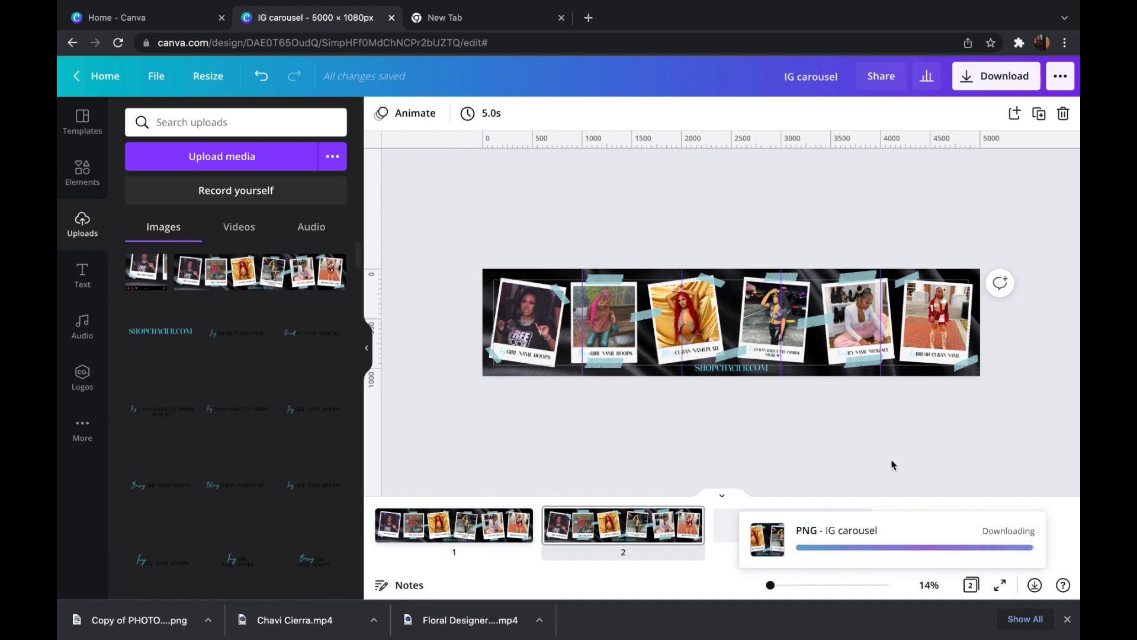
# - Find the PineTools split image tool in a new browser tab and open it
pyautogui.click(588, 17)
pyautogui.write('pinet')
pyautogui.press('Return')
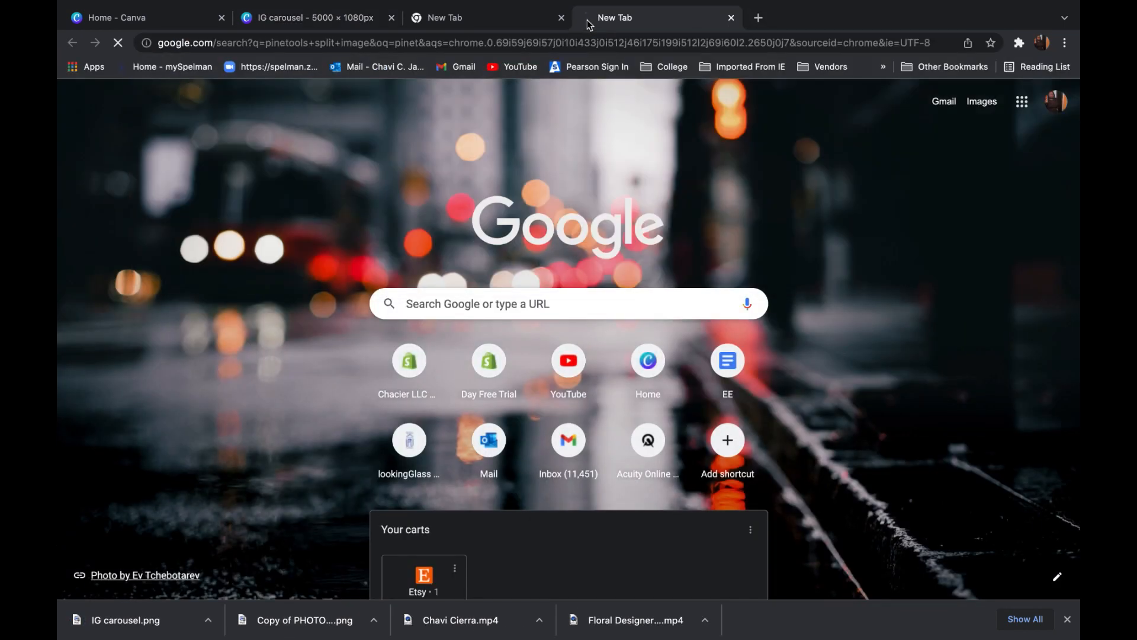
pyautogui.click(349, 214)
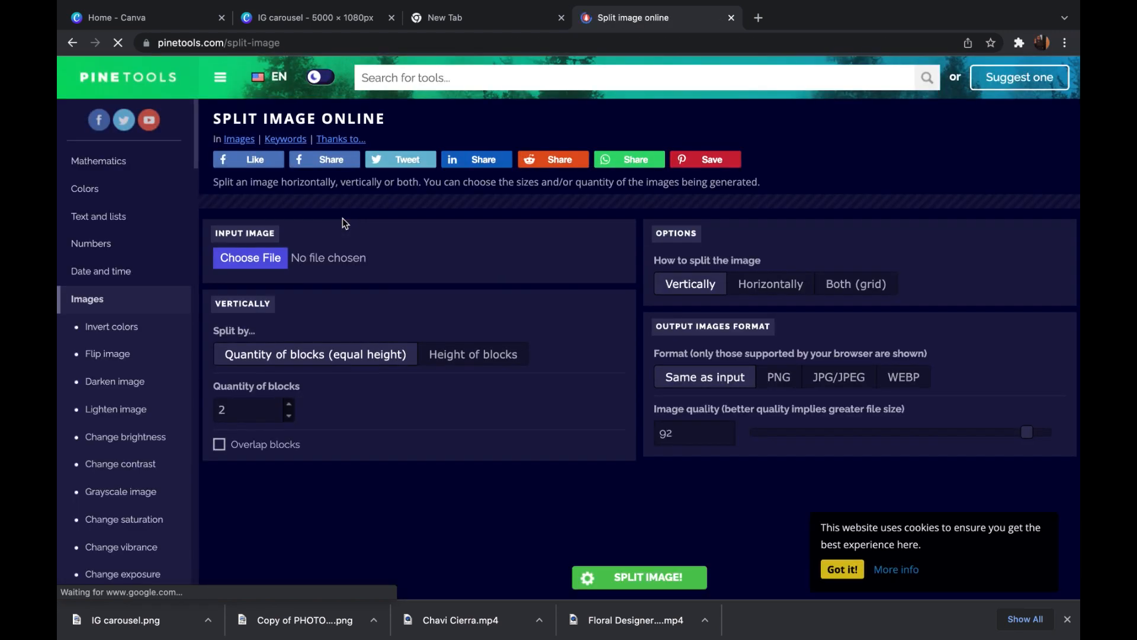
# - Load IG carousel.png into the splitter and set a horizontal split into 5 equal-width blocks with PNG output
pyautogui.moveTo(128, 620); pyautogui.dragTo(297, 336)
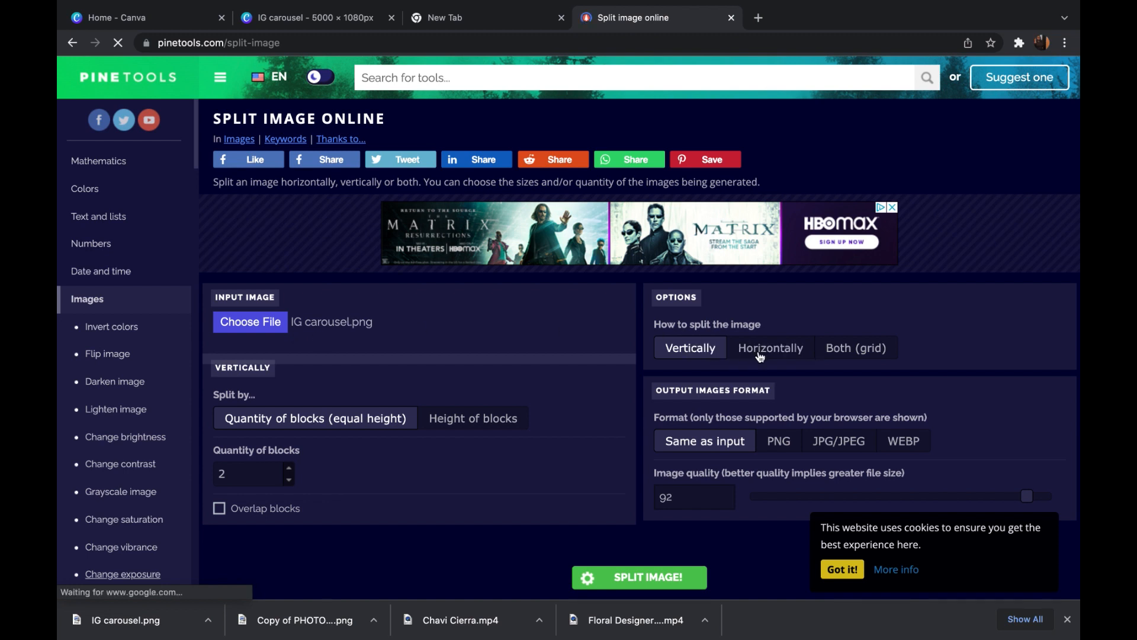
pyautogui.click(760, 355)
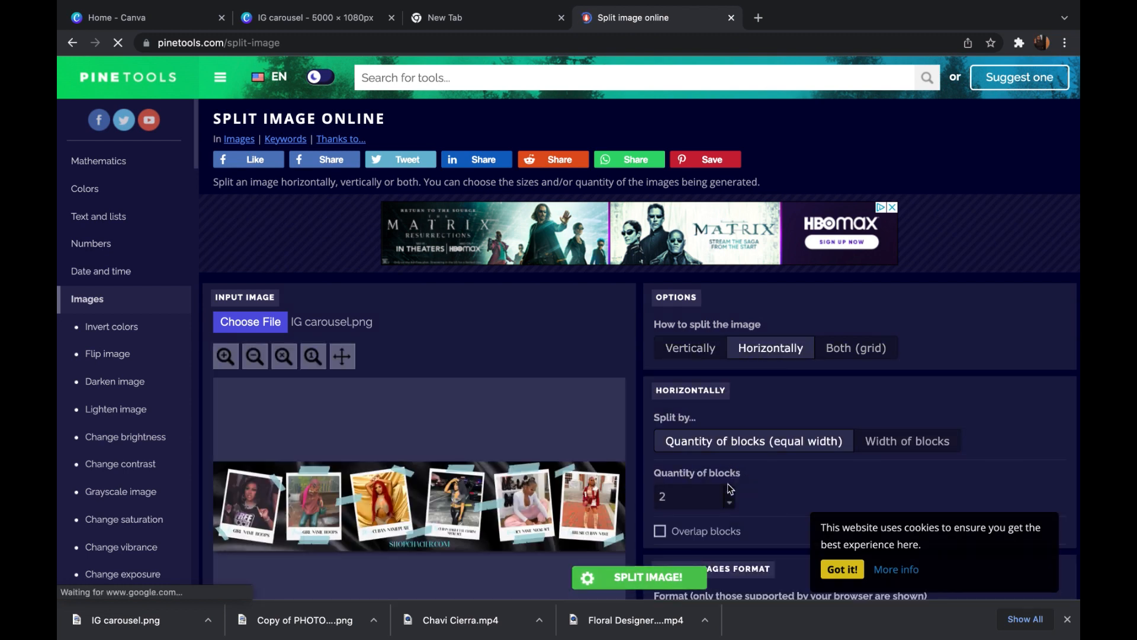
pyautogui.click(729, 492)
pyautogui.scroll(-2, 762, 480)
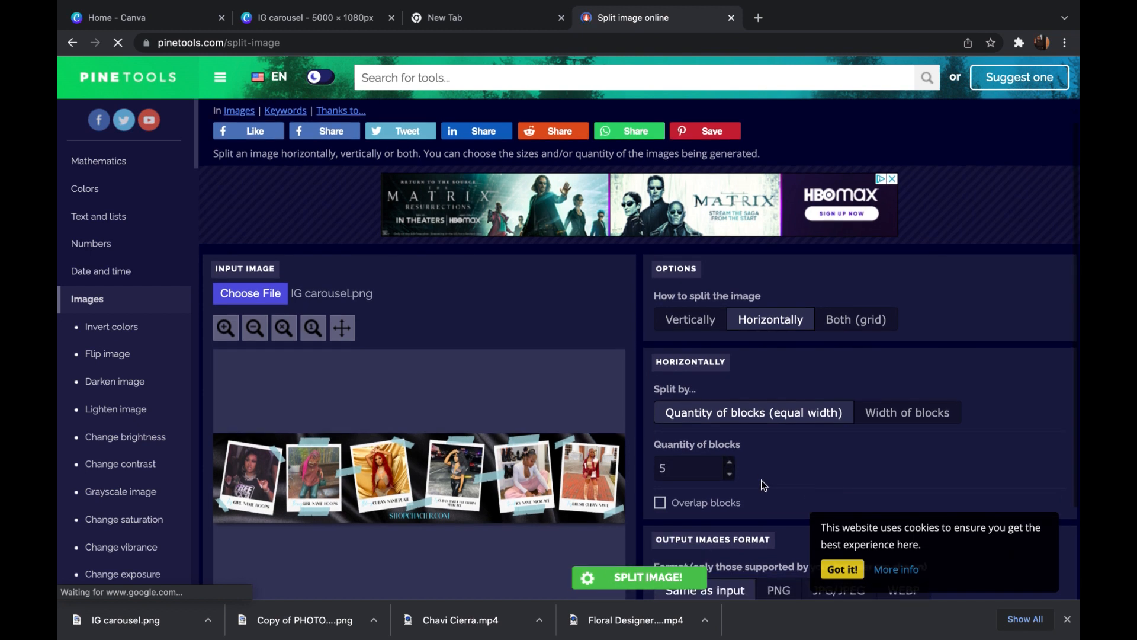
pyautogui.scroll(-1, 770, 388)
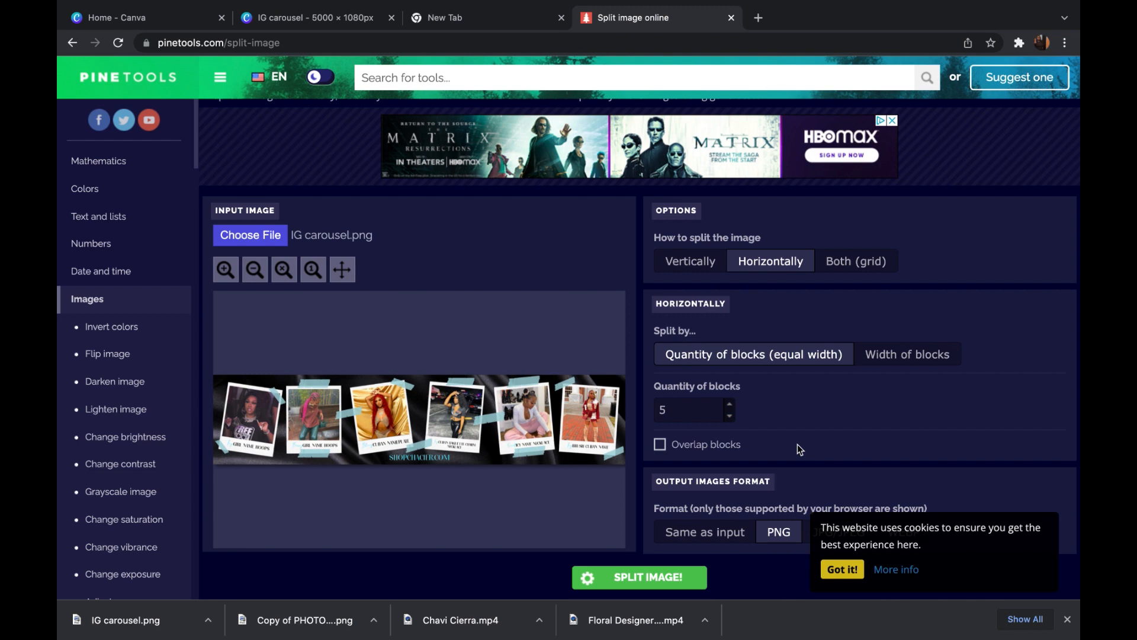
# - Split the carousel image and download all the pieces as a zip file, dismissing the cookie notice
pyautogui.click(674, 574)
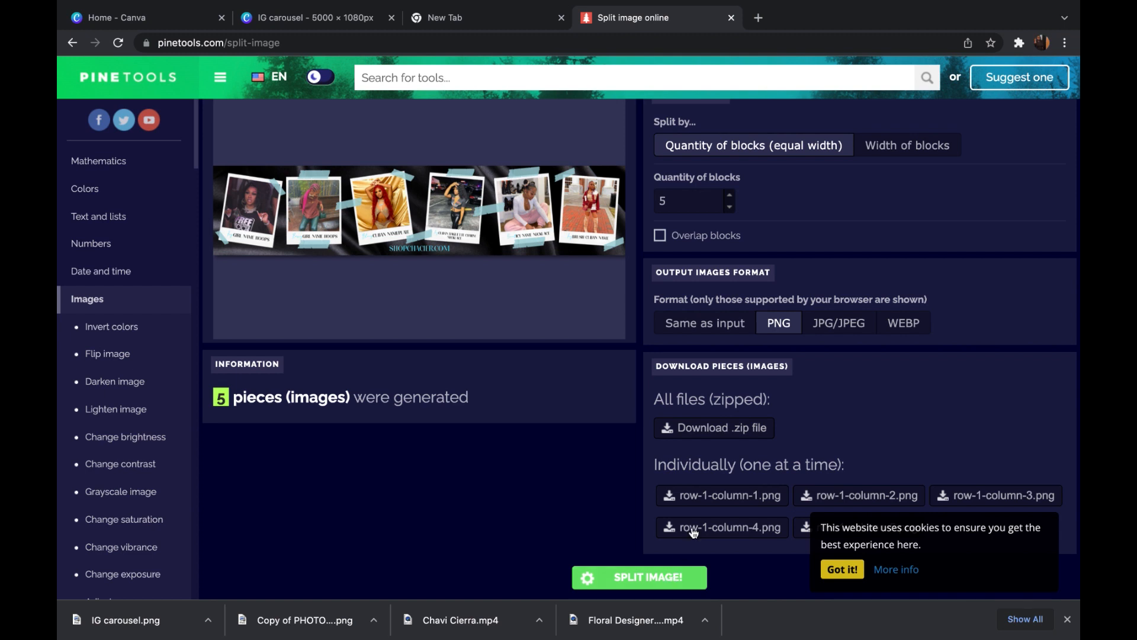
pyautogui.click(699, 432)
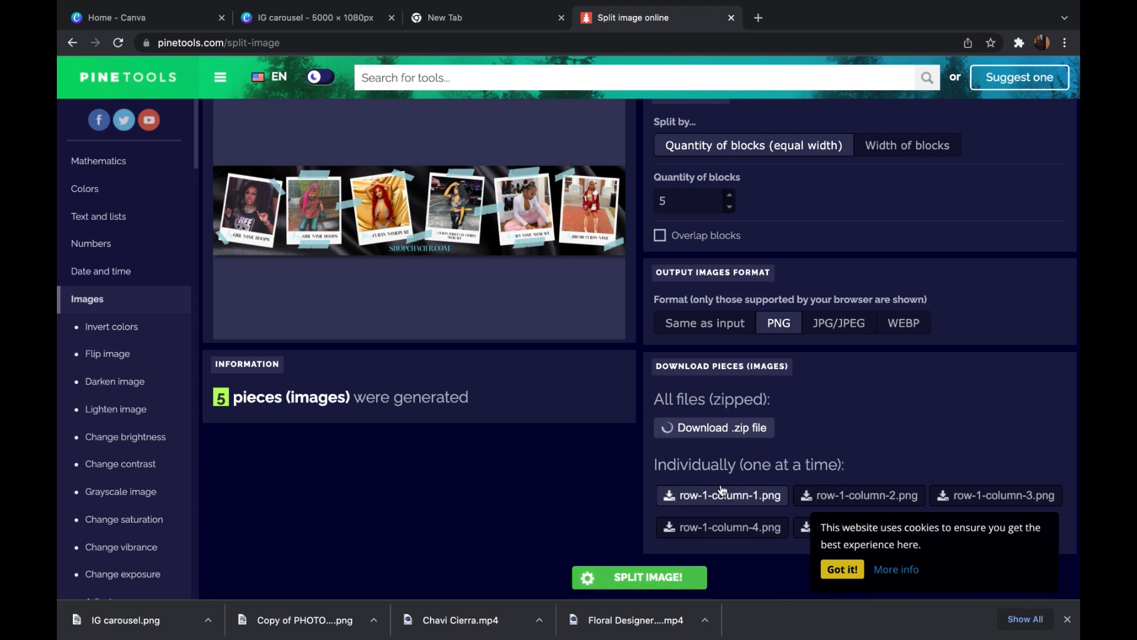
pyautogui.click(839, 572)
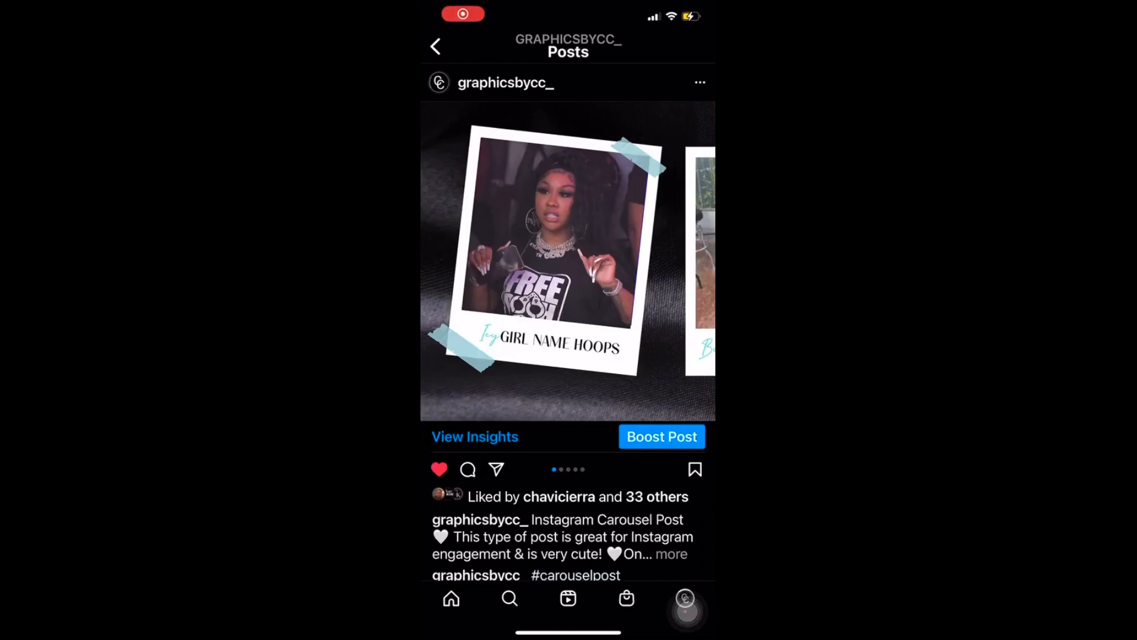
# - Switch to Instagram and page through the published carousel post from the first slide to the last
pyautogui.hscroll(6, 568, 261)
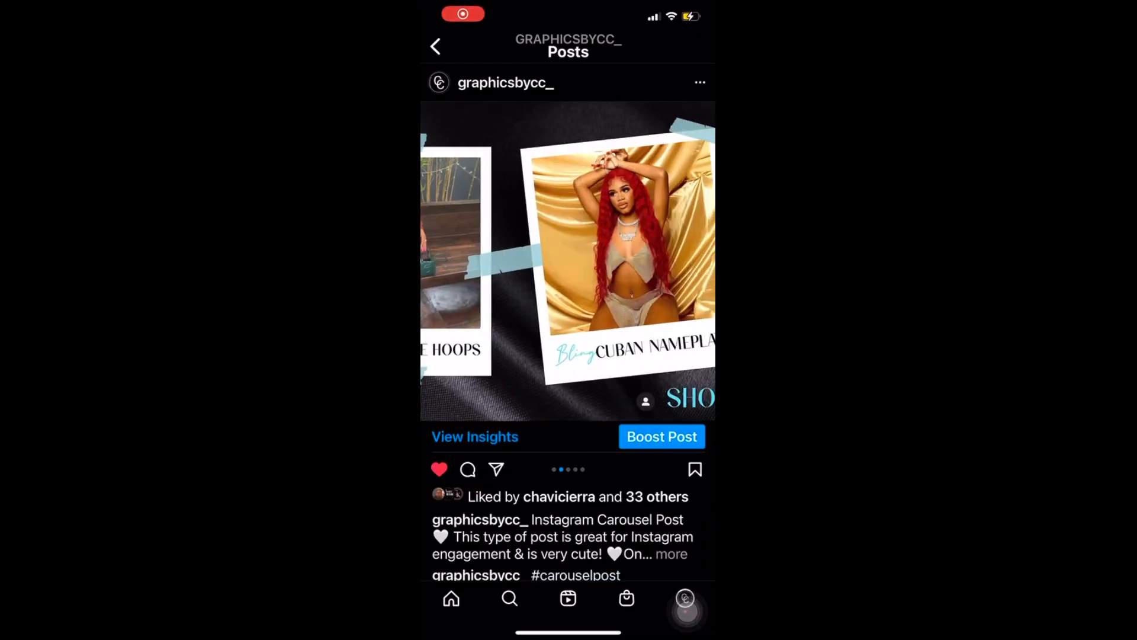
pyautogui.hscroll(6, 568, 262)
pyautogui.hscroll(6, 568, 262)
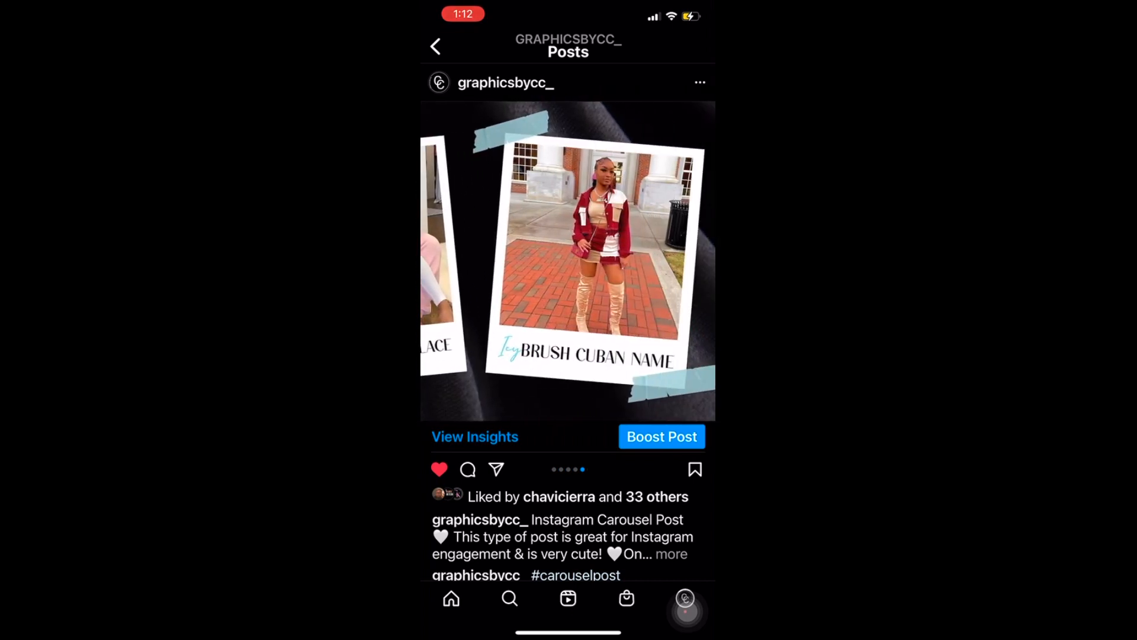